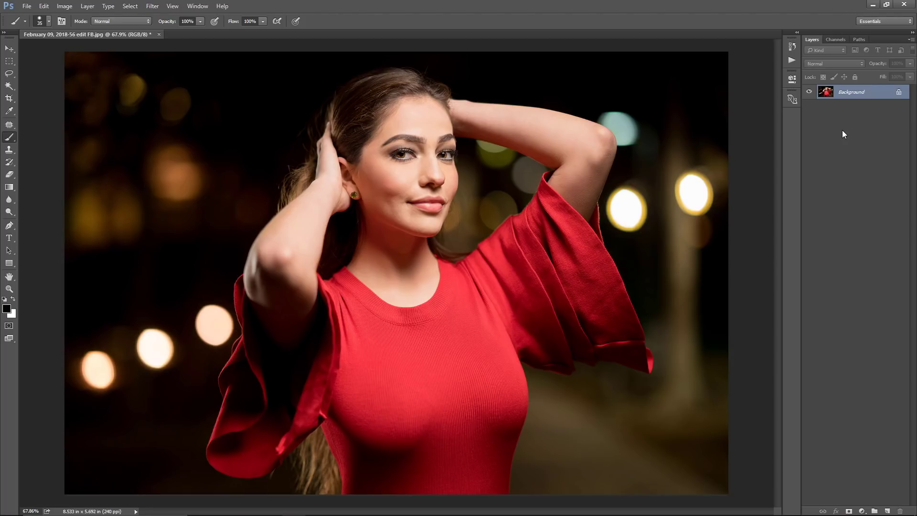
Duplicate the background layer and posterize the copy to 4 levels.
{"action": "key", "text": "ctrl+j"}
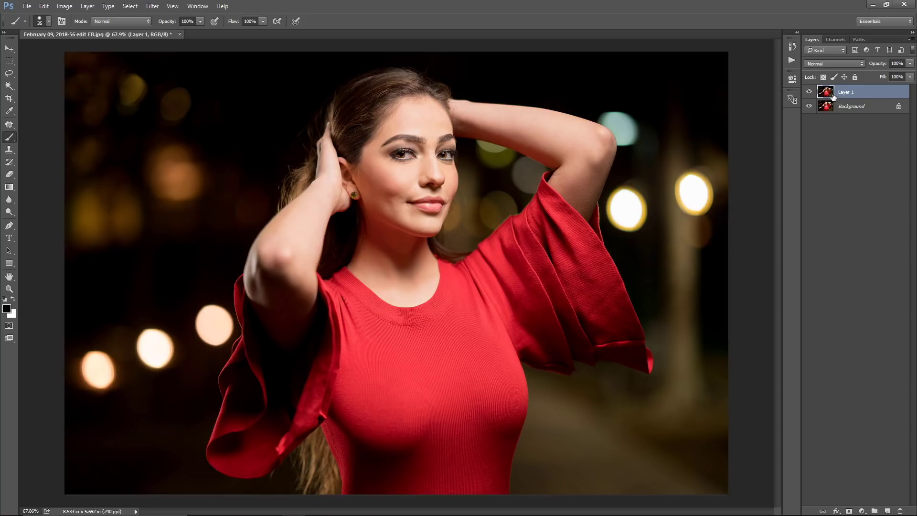
{"action": "left_click", "coordinate": [64, 6]}
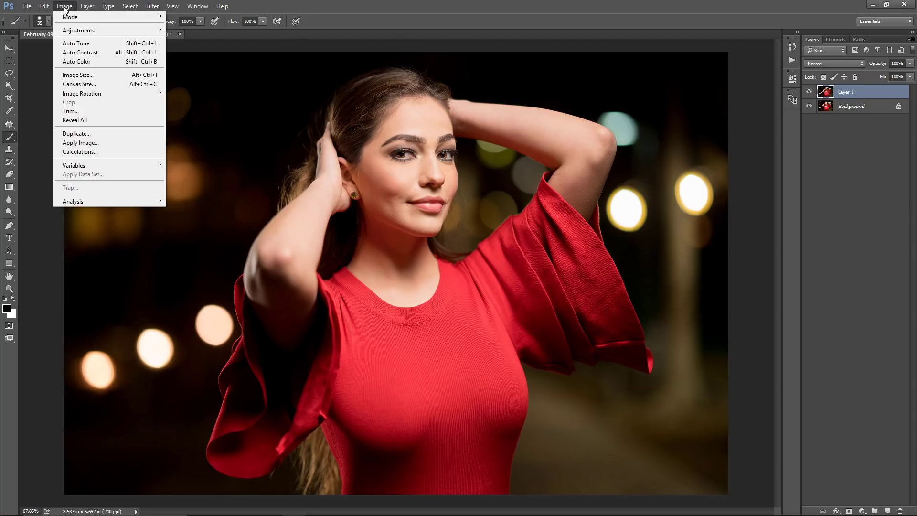
{"action": "mouse_move", "coordinate": [120, 31]}
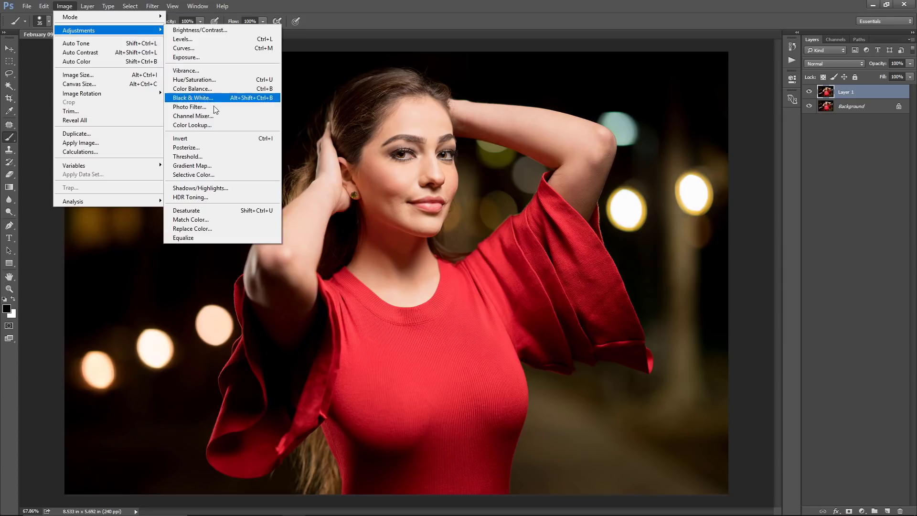
{"action": "left_click", "coordinate": [206, 145]}
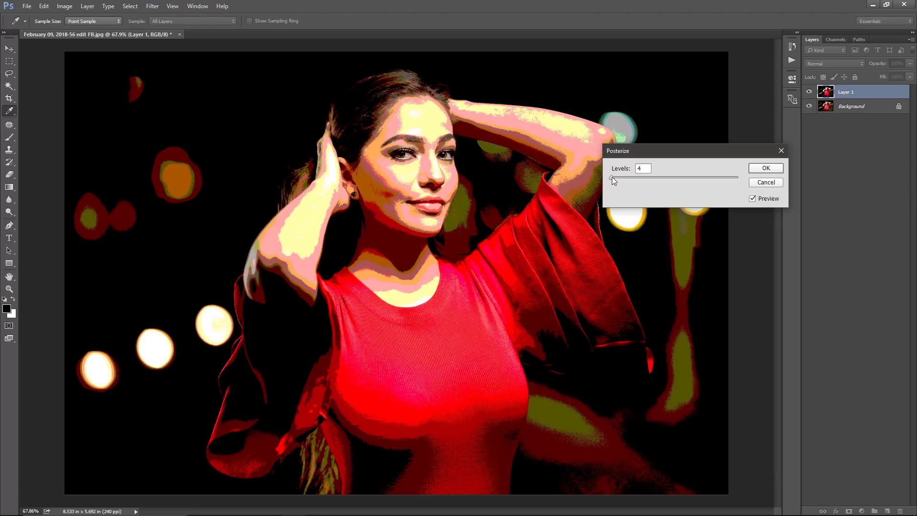
{"action": "left_click_drag", "start_coordinate": [611, 177], "coordinate": [611, 177]}
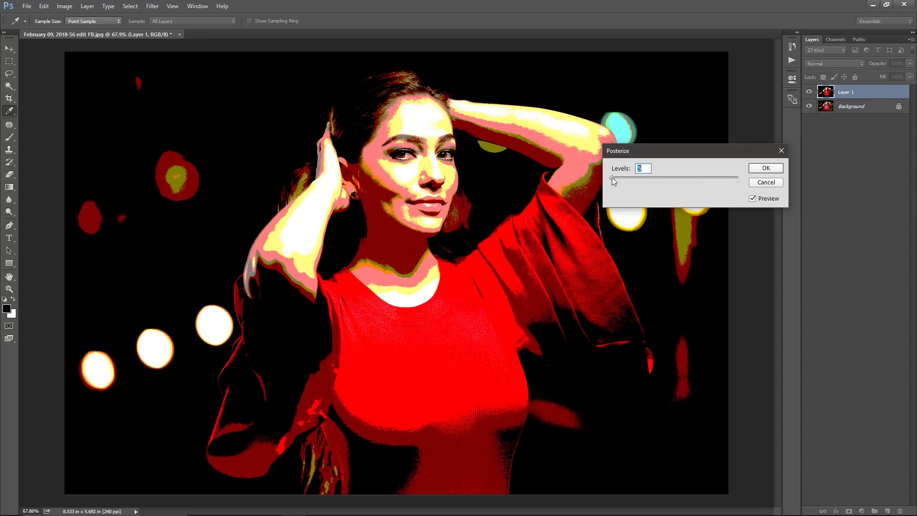
{"action": "key", "text": "Up"}
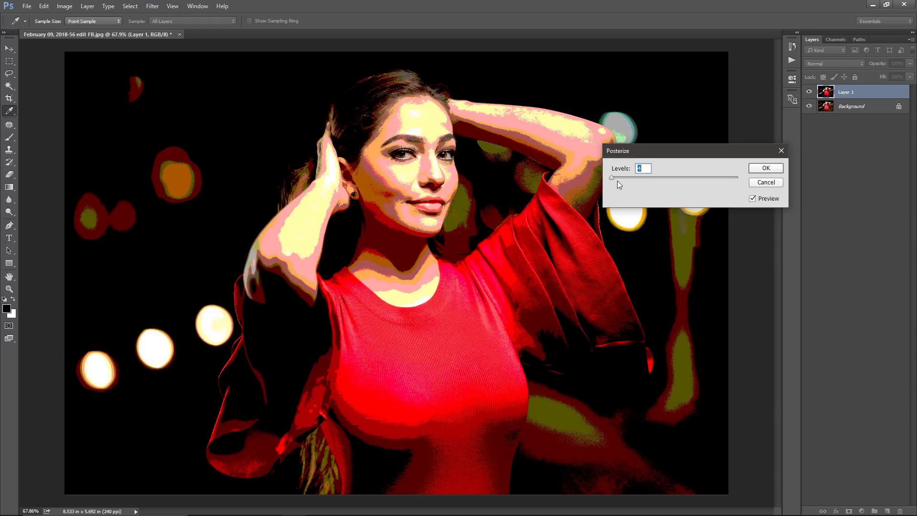
{"action": "left_click_drag", "start_coordinate": [612, 175], "coordinate": [631, 177]}
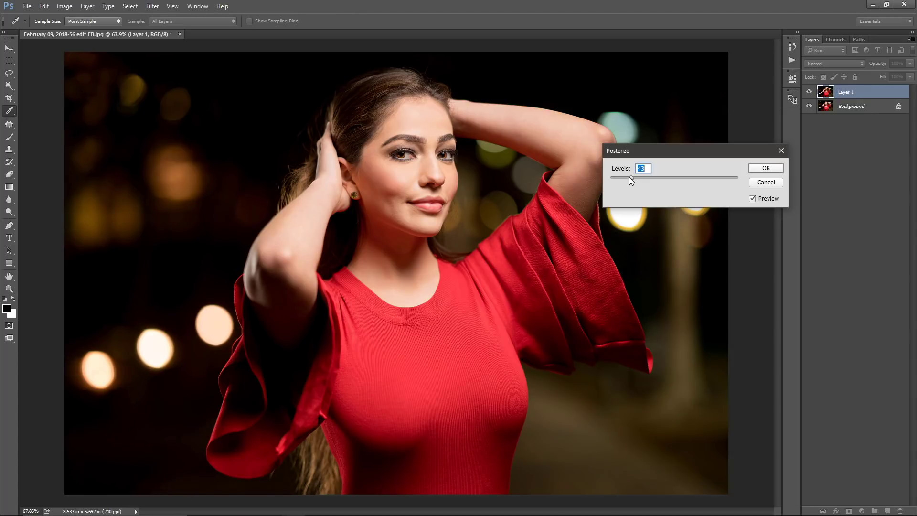
{"action": "left_click_drag", "start_coordinate": [623, 178], "coordinate": [612, 178]}
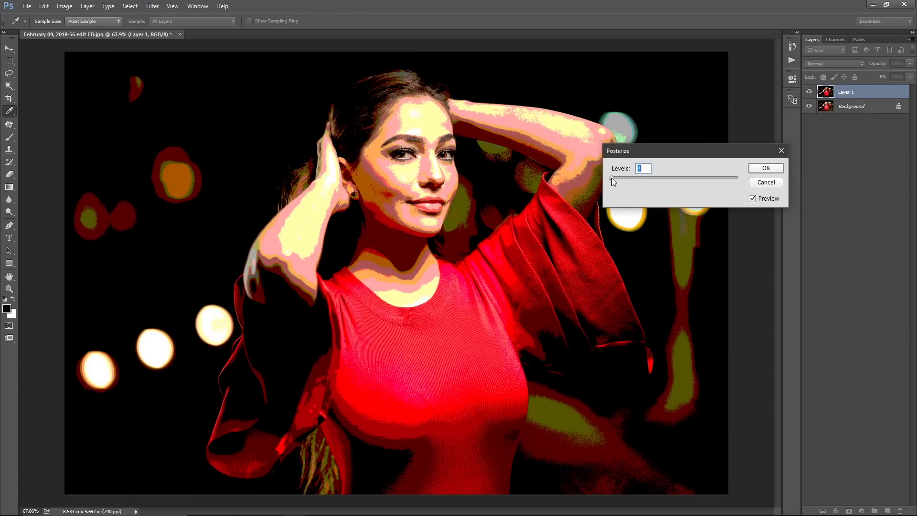
{"action": "left_click", "coordinate": [757, 170]}
{"action": "key", "text": "b"}
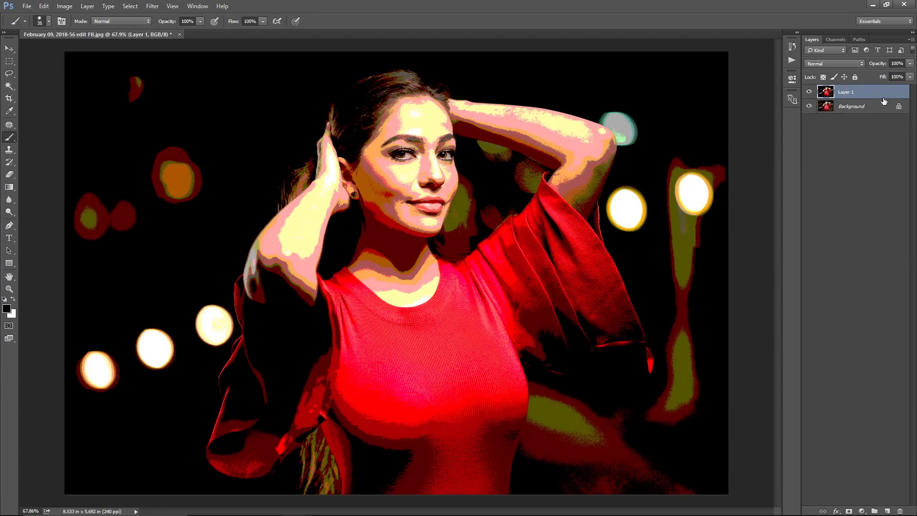
Lower the posterized layer's opacity to 50% and toggle its visibility to compare it with the original photo.
{"action": "left_click", "coordinate": [910, 63]}
{"action": "left_click", "coordinate": [882, 75]}
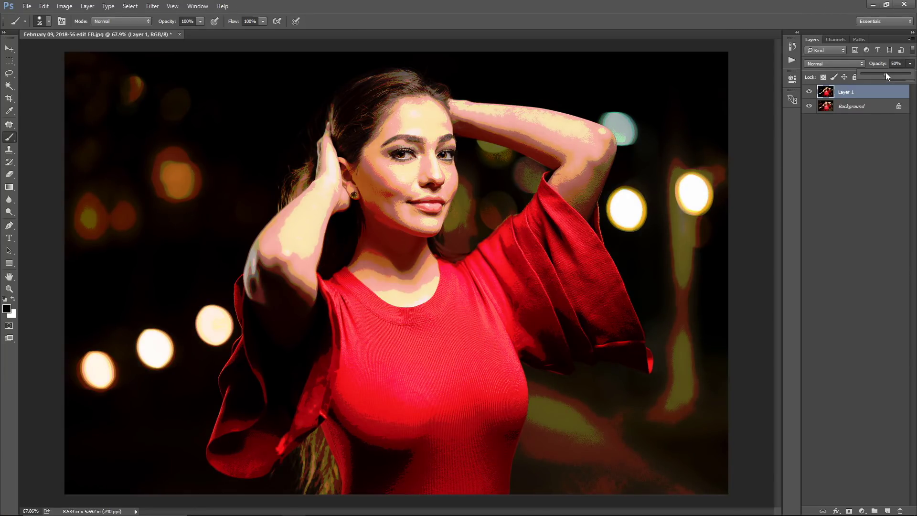
{"action": "left_click", "coordinate": [869, 106]}
{"action": "left_click", "coordinate": [868, 107]}
{"action": "left_click", "coordinate": [865, 92]}
{"action": "left_click", "coordinate": [811, 94]}
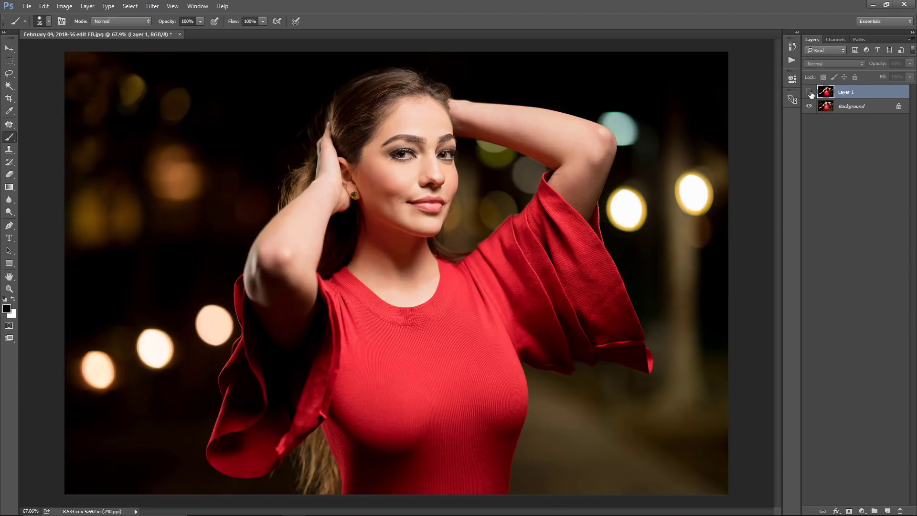
{"action": "left_click", "coordinate": [812, 94]}
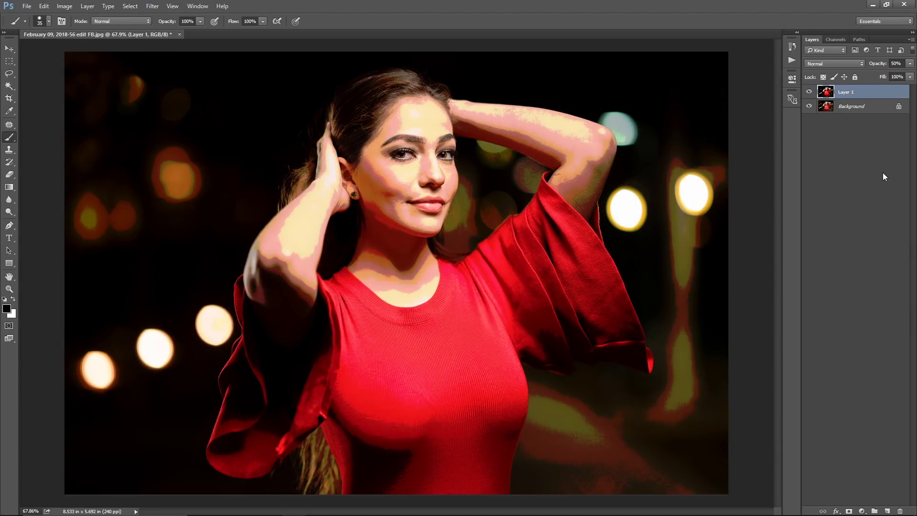
Add a Curves adjustment layer above the posterized layer and raise the midpoint of its RGB curve to brighten the image.
{"action": "left_click", "coordinate": [862, 511]}
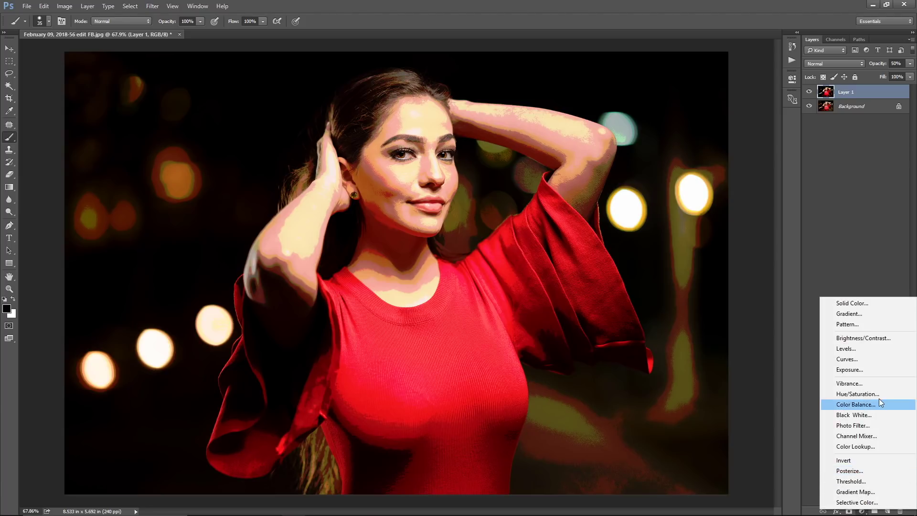
{"action": "left_click", "coordinate": [851, 358]}
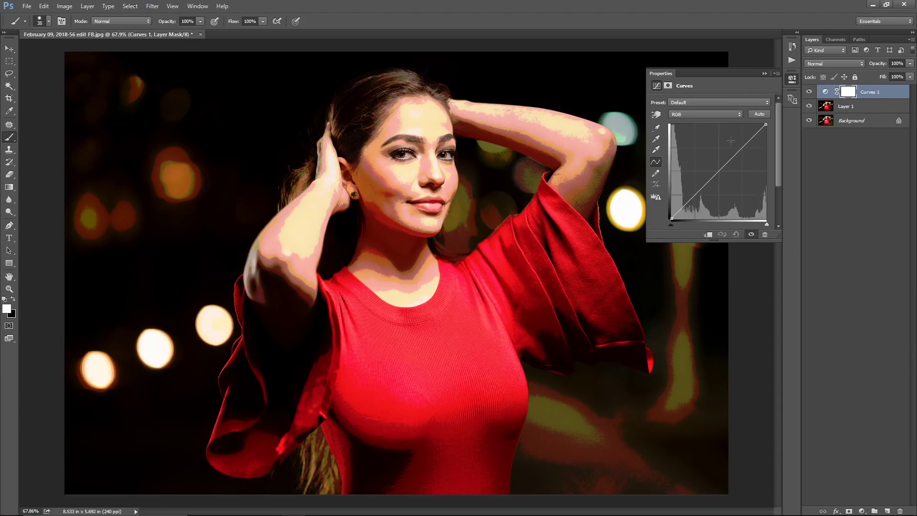
{"action": "left_click", "coordinate": [719, 172]}
{"action": "left_click_drag", "start_coordinate": [720, 171], "coordinate": [719, 147]}
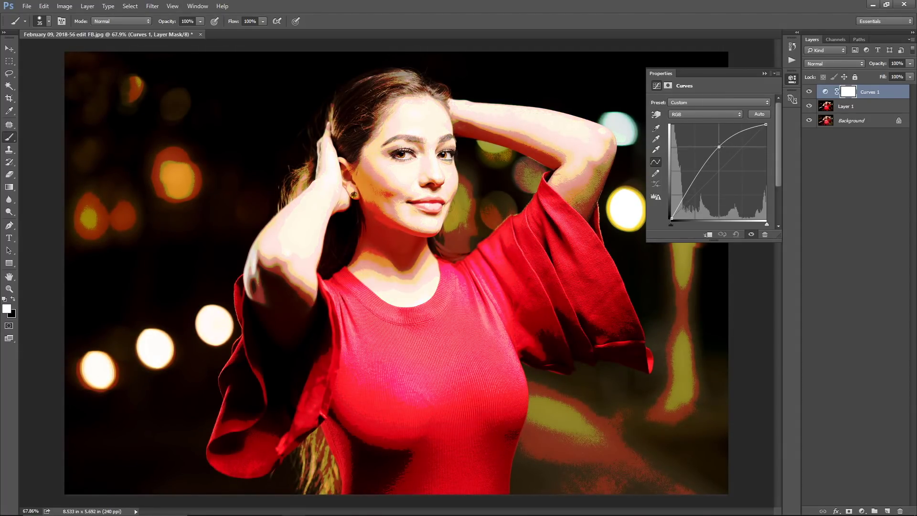
{"action": "left_click", "coordinate": [764, 73]}
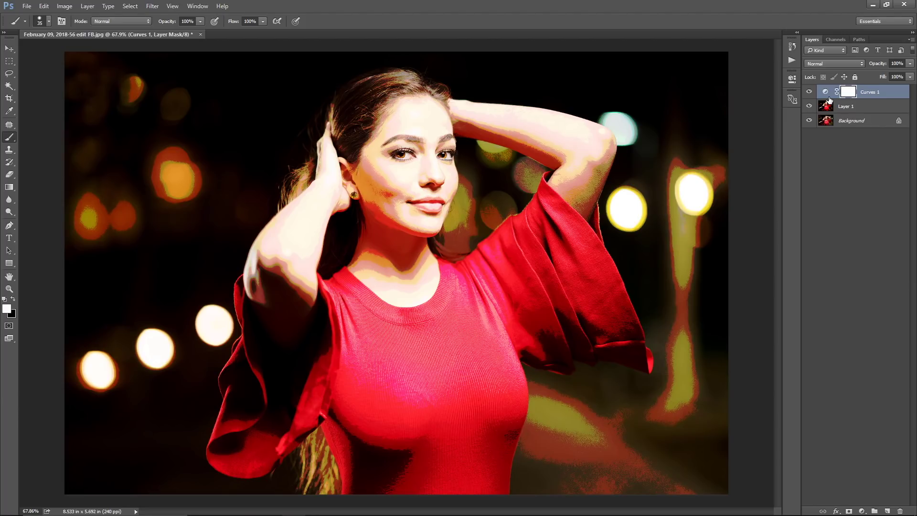
Invert the brightening Curves layer's mask to black and rename the layer Dodge.
{"action": "key", "text": "ctrl+i"}
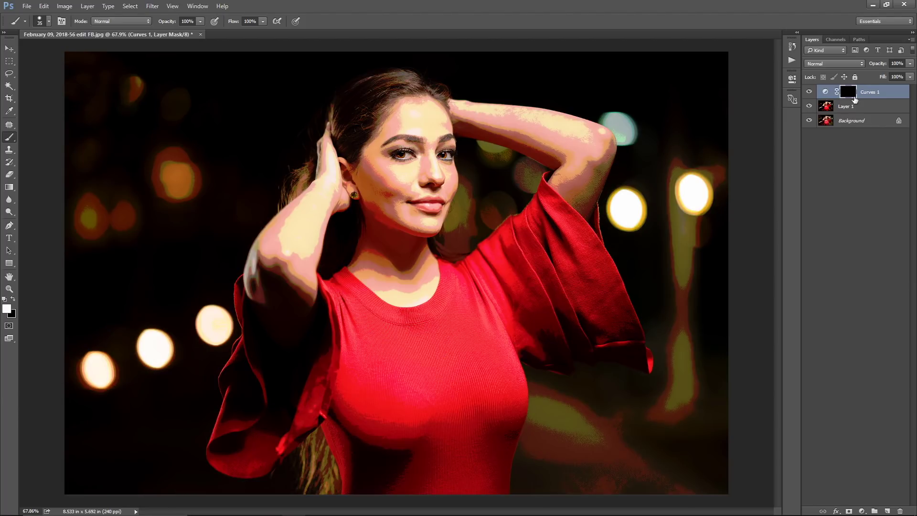
{"action": "double_click", "coordinate": [863, 92]}
{"action": "type", "text": "Dodg"}
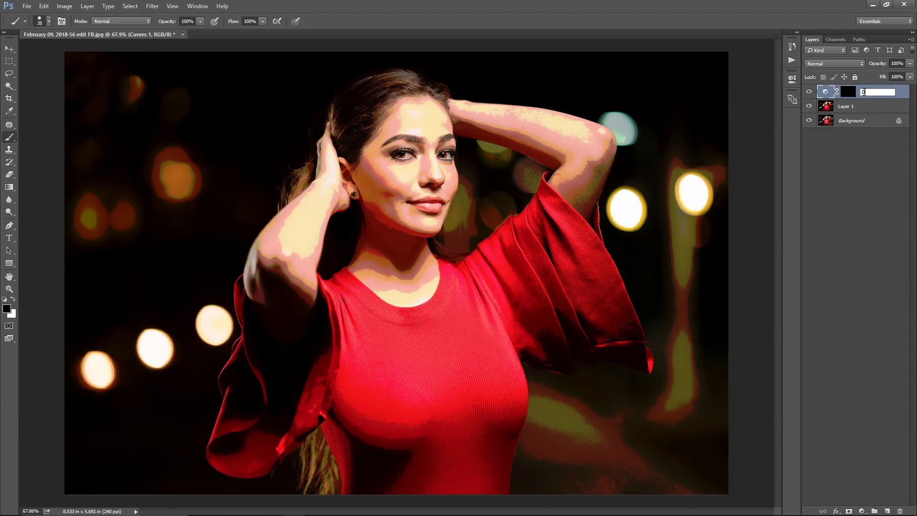
{"action": "key", "text": "Return"}
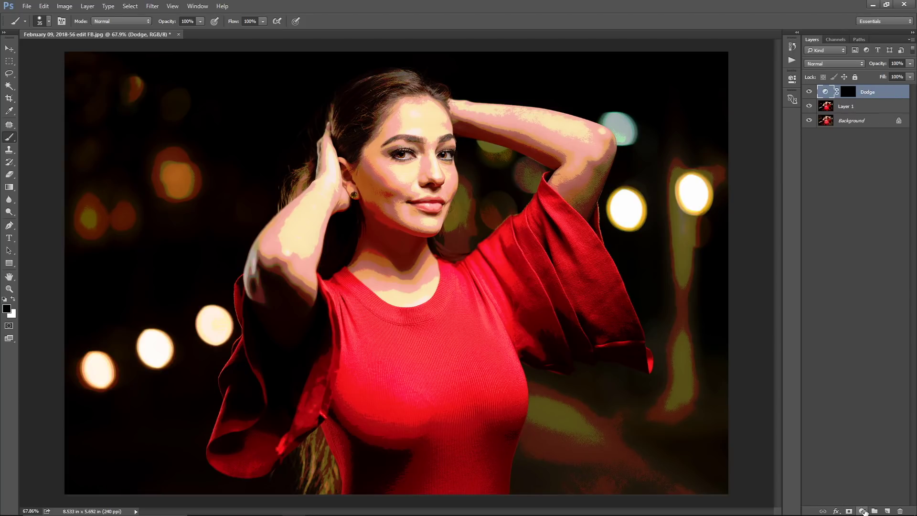
Add a second Curves adjustment layer above Dodge and lower the midpoint of its RGB curve to darken the image.
{"action": "left_click", "coordinate": [862, 511]}
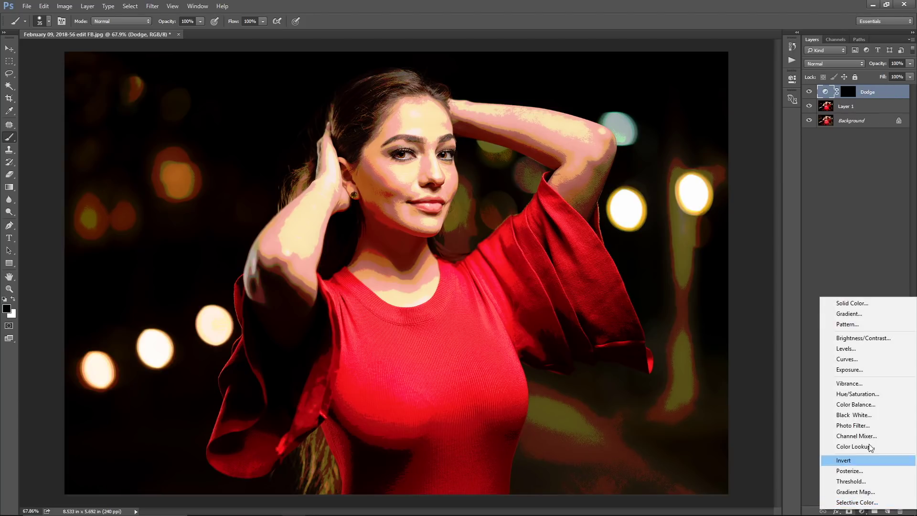
{"action": "left_click", "coordinate": [862, 360]}
{"action": "left_click_drag", "start_coordinate": [720, 171], "coordinate": [720, 195]}
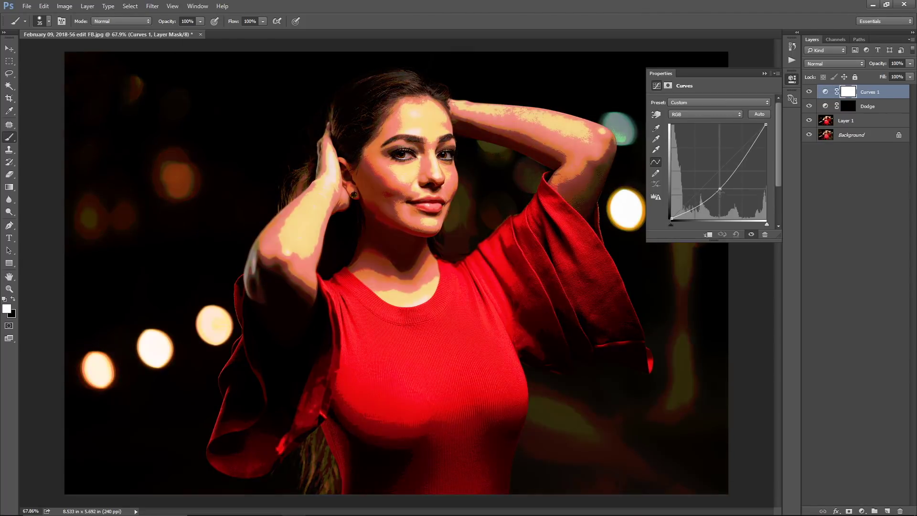
{"action": "left_click", "coordinate": [765, 73]}
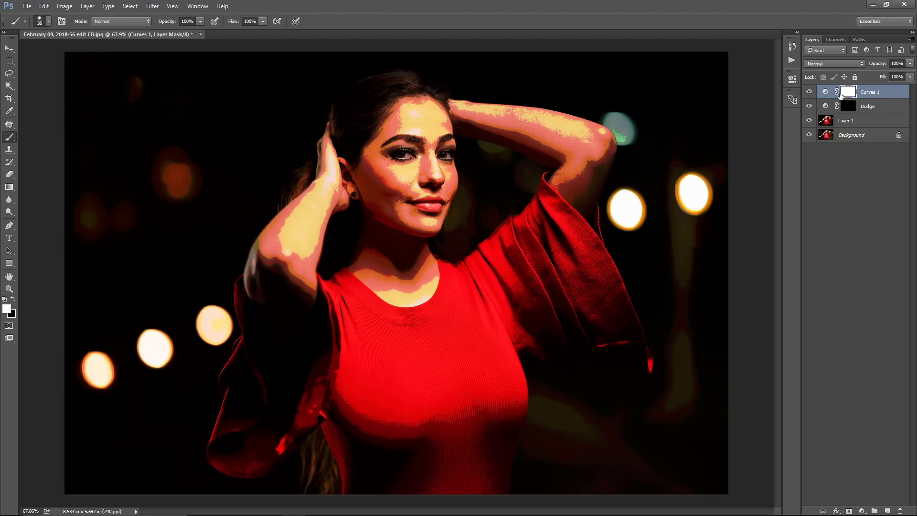
Invert the darkening Curves layer's mask to black and rename the layer Burn.
{"action": "key", "text": "ctrl+i"}
{"action": "key", "text": "x"}
{"action": "double_click", "coordinate": [869, 92]}
{"action": "type", "text": "Burn"}
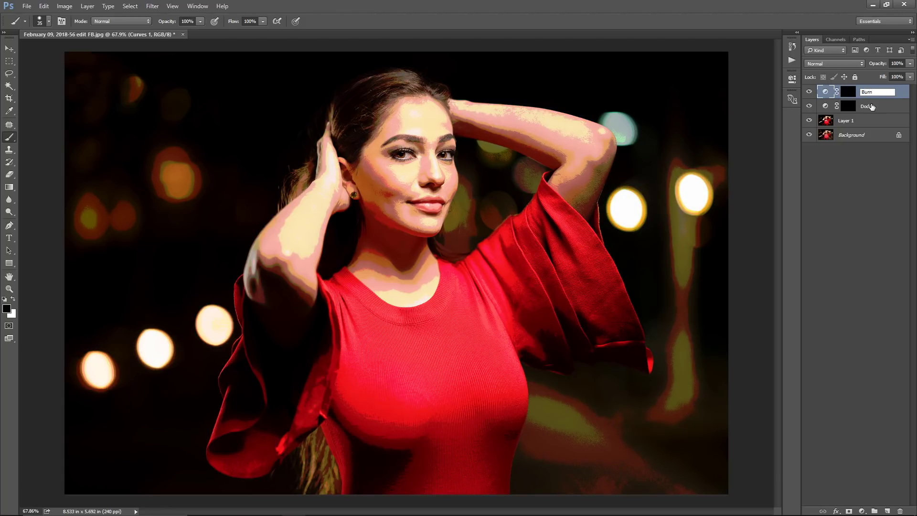
{"action": "key", "text": "Return"}
{"action": "left_click", "coordinate": [875, 99]}
{"action": "key", "text": "x"}
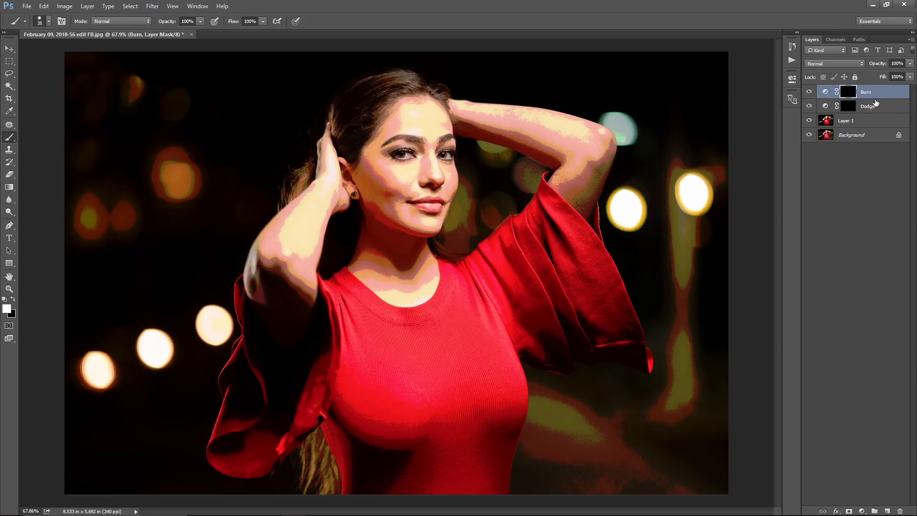
Group the Burn and Dodge layers, name the group D&B, and expand it.
{"action": "key", "text": "x"}
{"action": "left_click", "coordinate": [858, 105], "text": "shift"}
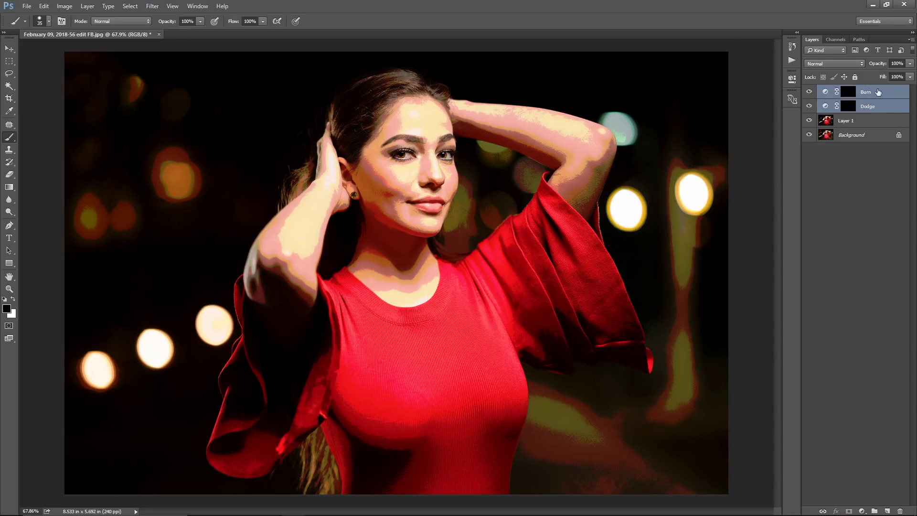
{"action": "key", "text": "ctrl+g"}
{"action": "double_click", "coordinate": [850, 90]}
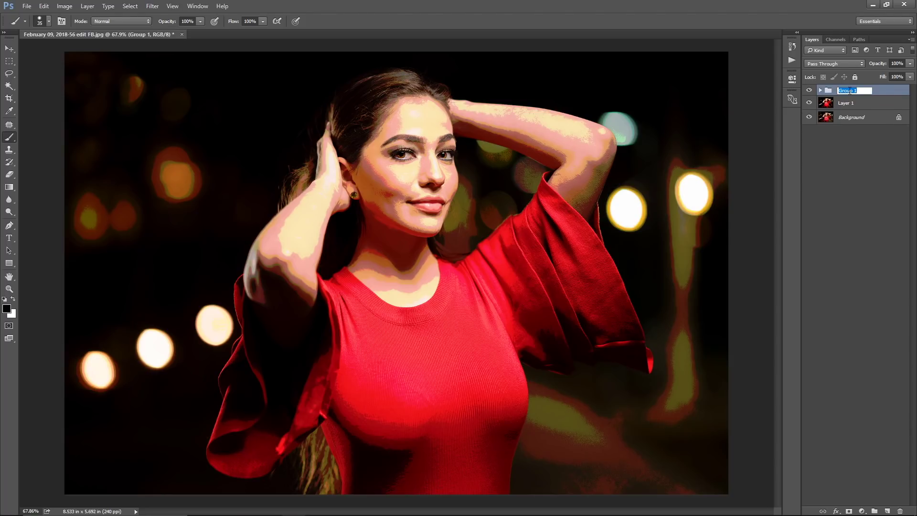
{"action": "type", "text": "D&"}
{"action": "key", "text": "BackSpace"}
{"action": "key", "text": "Return"}
{"action": "left_click", "coordinate": [820, 90]}
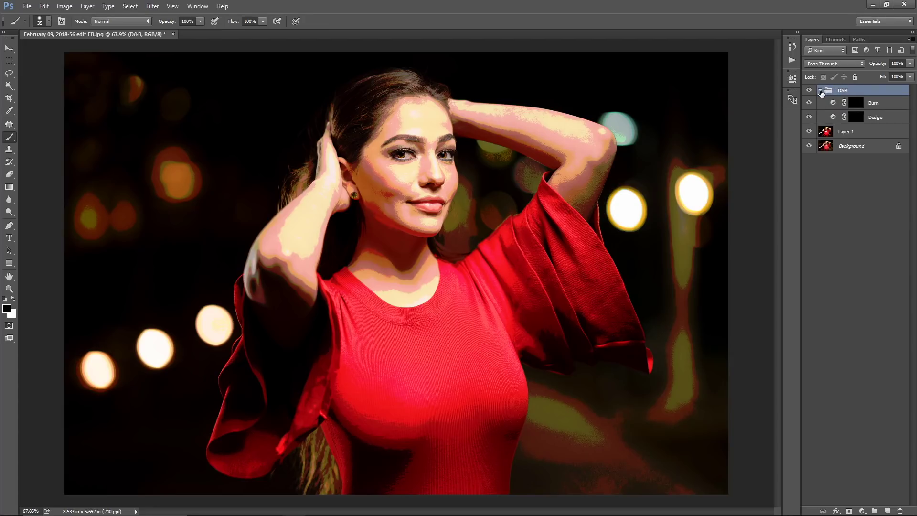
Make white the foreground color and target the Dodge layer's mask for painting.
{"action": "left_click", "coordinate": [855, 102]}
{"action": "key", "text": "x"}
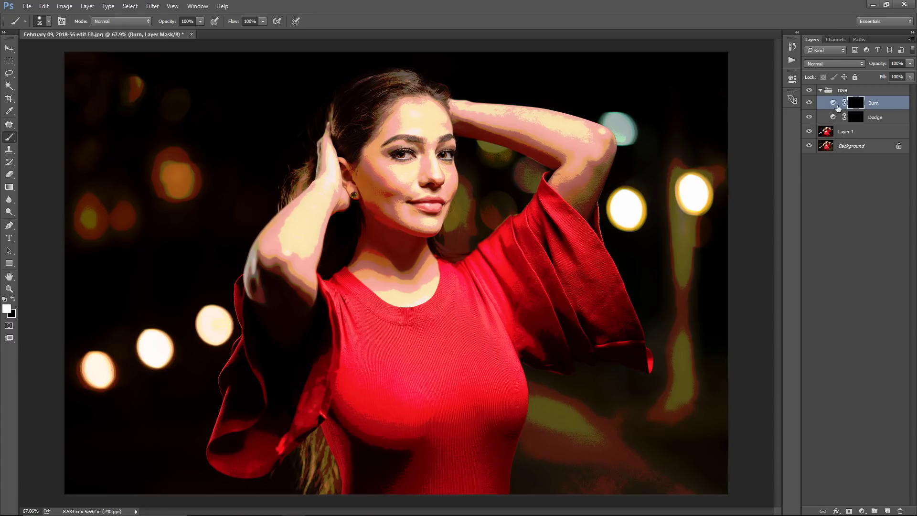
{"action": "left_click", "coordinate": [854, 118]}
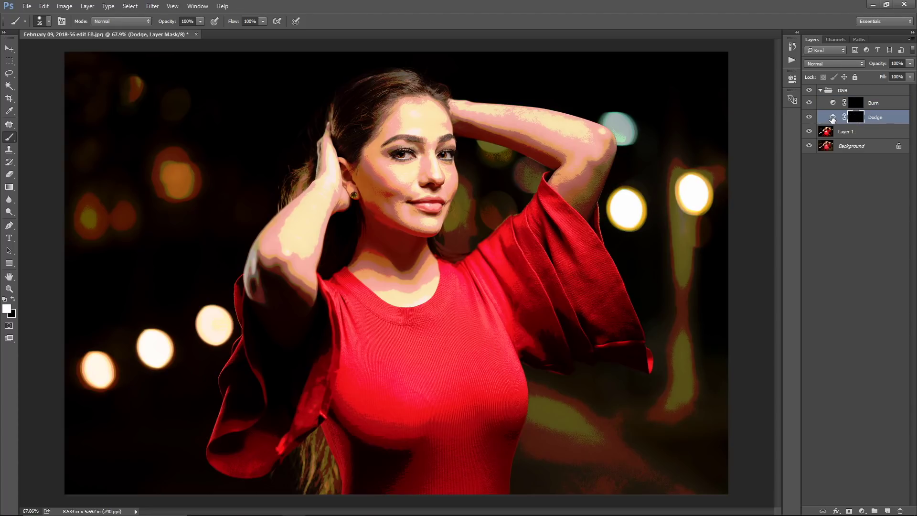
{"action": "left_click", "coordinate": [832, 119]}
{"action": "left_click", "coordinate": [862, 118]}
{"action": "left_click", "coordinate": [856, 117]}
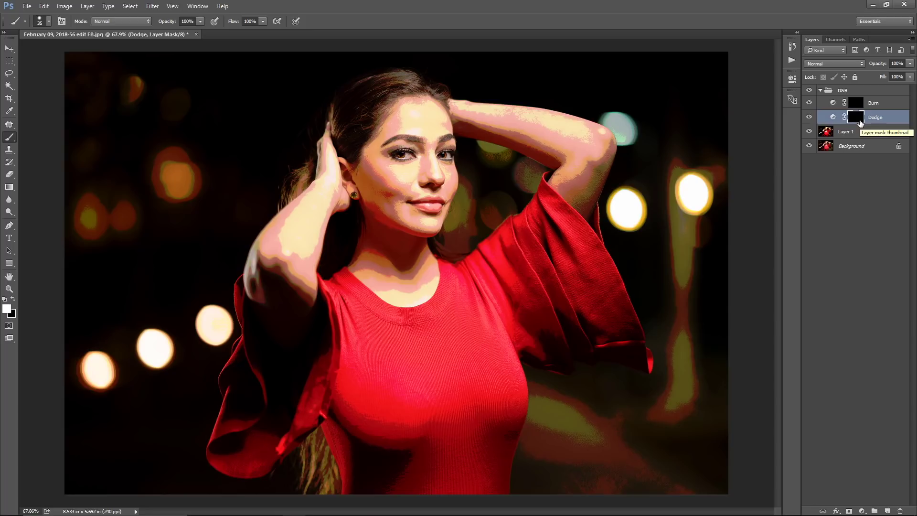
Set the brush to 70 px with 0% hardness, keeping white as the foreground color.
{"action": "left_click", "coordinate": [14, 299]}
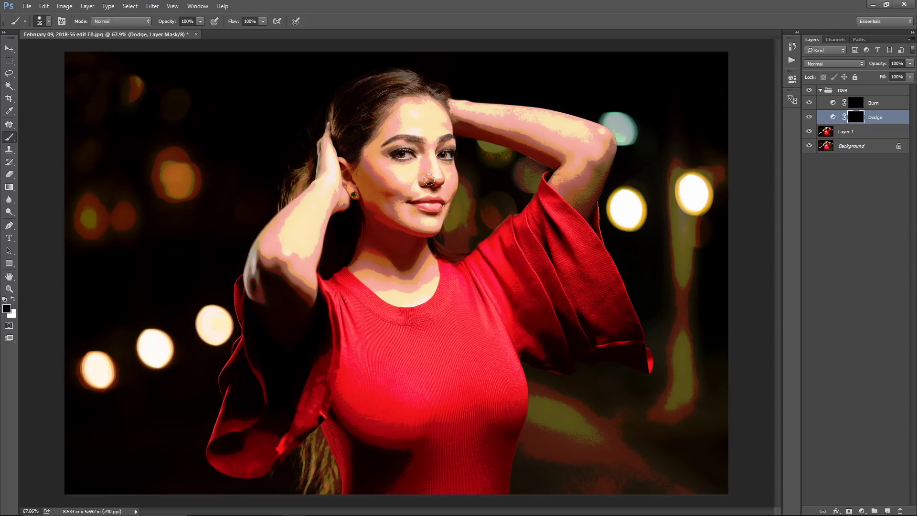
{"action": "key", "text": "bracketright"}
{"action": "key", "text": "bracketright"}
{"action": "left_click", "coordinate": [13, 300]}
{"action": "right_click", "coordinate": [382, 163]}
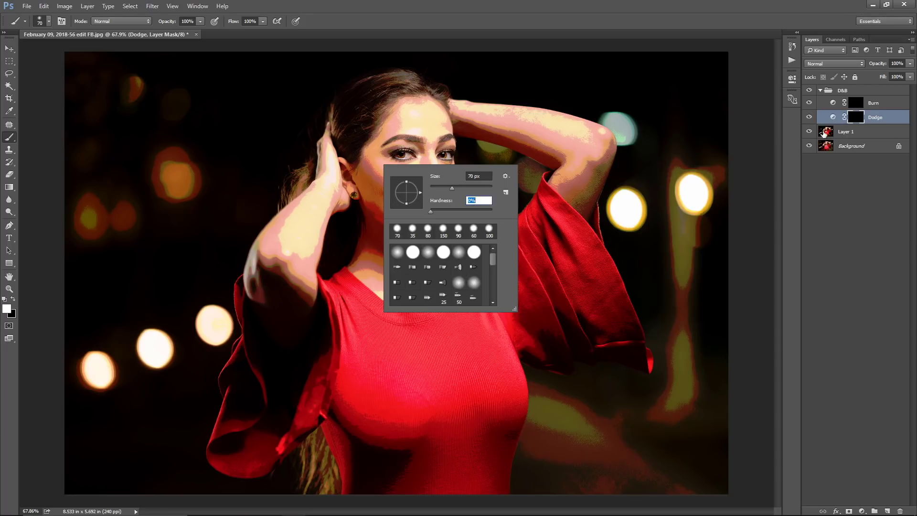
{"action": "key", "text": "Return"}
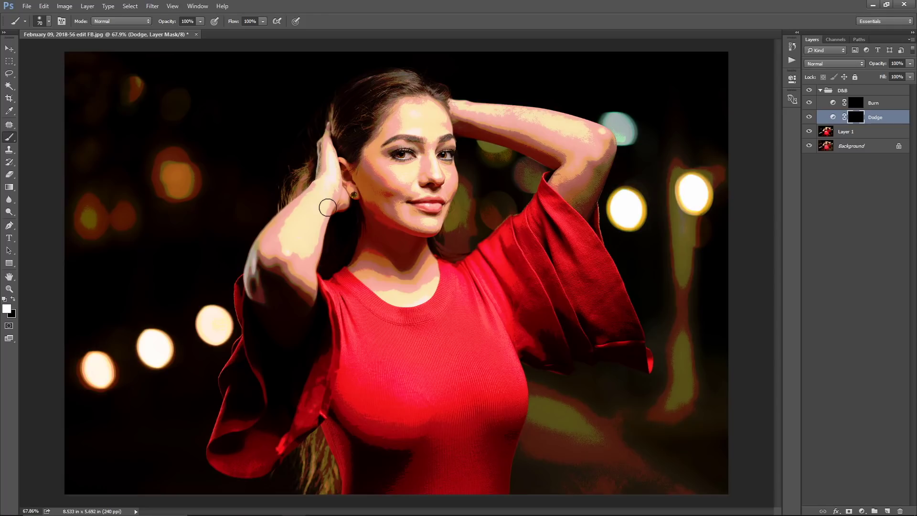
Paint white on the Dodge mask over the forearm and hand beside her ear, shrinking the brush for the hand.
{"action": "mouse_move", "coordinate": [304, 248]}
{"action": "left_mouse_down"}
{"action": "mouse_move", "coordinate": [305, 208]}
{"action": "mouse_move", "coordinate": [312, 212]}
{"action": "mouse_move", "coordinate": [304, 240]}
{"action": "mouse_move", "coordinate": [312, 227]}
{"action": "mouse_move", "coordinate": [307, 243]}
{"action": "mouse_move", "coordinate": [310, 216]}
{"action": "mouse_move", "coordinate": [303, 245]}
{"action": "mouse_move", "coordinate": [307, 218]}
{"action": "left_mouse_up"}
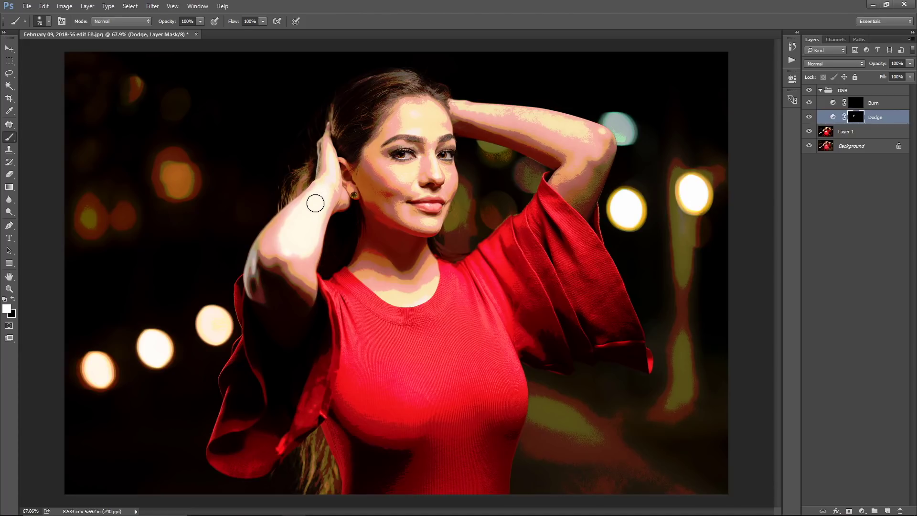
{"action": "key", "text": "bracketleft"}
{"action": "left_click_drag", "start_coordinate": [329, 177], "coordinate": [329, 147]}
Dodge the neckline and chest highlights of the red dress with an enlarged brush, ending at 200 px.
{"action": "key", "text": "bracketright"}
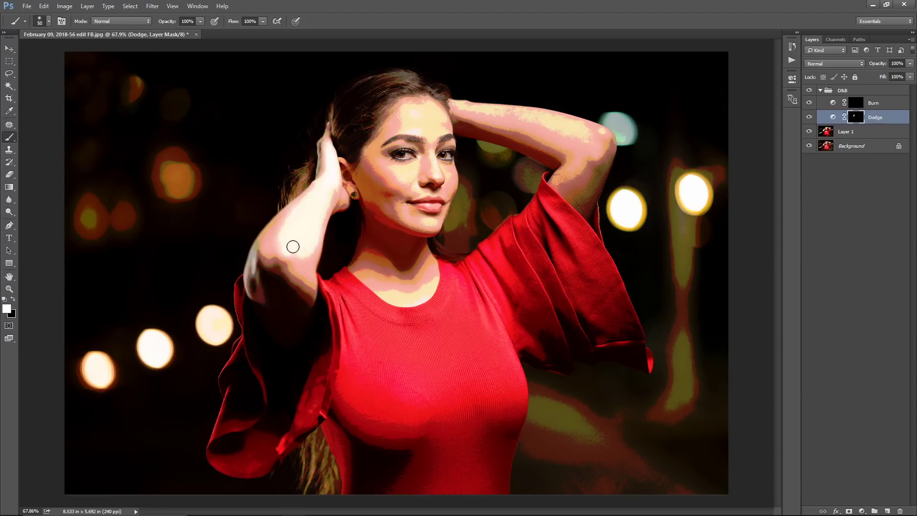
{"action": "key", "text": "bracketright"}
{"action": "key", "text": "bracketright"}
{"action": "key", "text": "bracketright"}
{"action": "key", "text": "bracketright"}
{"action": "key", "text": "bracketright"}
{"action": "key", "text": "bracketright"}
{"action": "key", "text": "bracketright"}
{"action": "mouse_move", "coordinate": [371, 299]}
{"action": "left_mouse_down"}
{"action": "mouse_move", "coordinate": [354, 312]}
{"action": "mouse_move", "coordinate": [369, 291]}
{"action": "mouse_move", "coordinate": [392, 301]}
{"action": "mouse_move", "coordinate": [432, 281]}
{"action": "mouse_move", "coordinate": [447, 287]}
{"action": "mouse_move", "coordinate": [448, 299]}
{"action": "mouse_move", "coordinate": [388, 337]}
{"action": "mouse_move", "coordinate": [367, 329]}
{"action": "mouse_move", "coordinate": [372, 376]}
{"action": "mouse_move", "coordinate": [402, 402]}
{"action": "mouse_move", "coordinate": [416, 355]}
{"action": "mouse_move", "coordinate": [375, 389]}
{"action": "mouse_move", "coordinate": [394, 336]}
{"action": "mouse_move", "coordinate": [407, 388]}
{"action": "mouse_move", "coordinate": [432, 326]}
{"action": "mouse_move", "coordinate": [465, 368]}
{"action": "mouse_move", "coordinate": [473, 336]}
{"action": "mouse_move", "coordinate": [509, 386]}
{"action": "mouse_move", "coordinate": [458, 303]}
{"action": "mouse_move", "coordinate": [462, 371]}
{"action": "mouse_move", "coordinate": [440, 399]}
{"action": "left_mouse_up"}
{"action": "key", "text": "bracketright"}
{"action": "key", "text": "bracketright"}
{"action": "key", "text": "bracketright"}
{"action": "key", "text": "bracketright"}
{"action": "key", "text": "bracketright"}
{"action": "key", "text": "bracketleft"}
{"action": "key", "text": "bracketleft"}
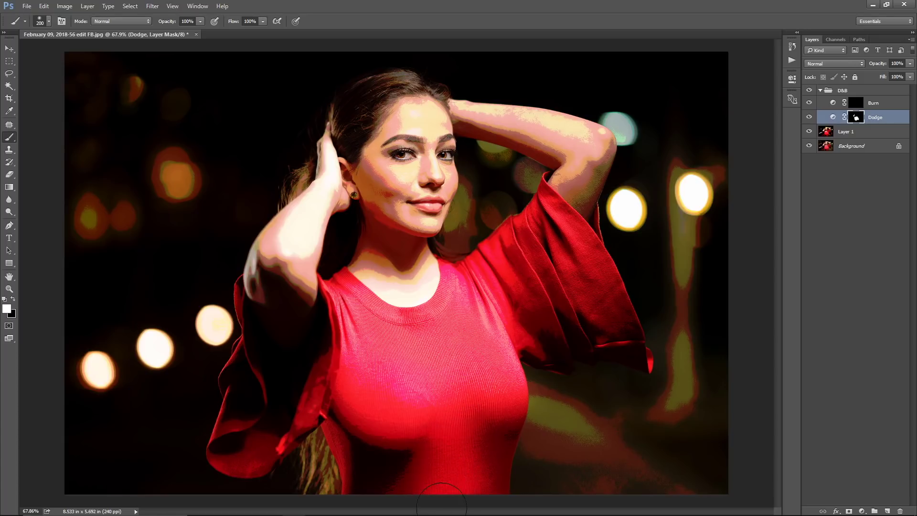
Reduce the brush to 80 px and dodge the edge of the dress along the waist beside her hanging hair.
{"action": "key", "text": "bracketleft"}
{"action": "key", "text": "bracketleft"}
{"action": "key", "text": "bracketleft"}
{"action": "key", "text": "bracketleft"}
{"action": "key", "text": "bracketleft"}
{"action": "key", "text": "bracketleft"}
{"action": "left_click_drag", "start_coordinate": [327, 432], "coordinate": [348, 492]}
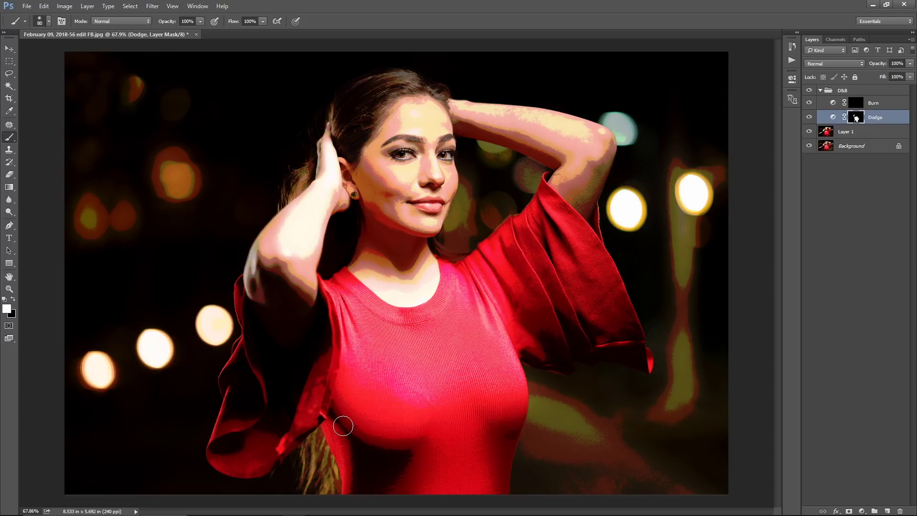
Dodge the hanging sleeve below the elbow near her ear, using a smaller brush along its outer edge.
{"action": "key", "text": "bracketright"}
{"action": "mouse_move", "coordinate": [340, 360]}
{"action": "left_mouse_down"}
{"action": "mouse_move", "coordinate": [292, 440]}
{"action": "mouse_move", "coordinate": [242, 461]}
{"action": "mouse_move", "coordinate": [258, 445]}
{"action": "mouse_move", "coordinate": [270, 446]}
{"action": "mouse_move", "coordinate": [247, 462]}
{"action": "mouse_move", "coordinate": [222, 458]}
{"action": "mouse_move", "coordinate": [227, 432]}
{"action": "mouse_move", "coordinate": [249, 422]}
{"action": "mouse_move", "coordinate": [236, 427]}
{"action": "mouse_move", "coordinate": [226, 416]}
{"action": "mouse_move", "coordinate": [239, 338]}
{"action": "mouse_move", "coordinate": [260, 383]}
{"action": "left_mouse_up"}
{"action": "key", "text": "bracketleft"}
{"action": "key", "text": "bracketleft"}
{"action": "mouse_move", "coordinate": [255, 325]}
{"action": "left_mouse_down"}
{"action": "mouse_move", "coordinate": [242, 321]}
{"action": "mouse_move", "coordinate": [244, 286]}
{"action": "left_mouse_up"}
Dodge the shoulder of the opposite sleeve with a 125 px brush and the raised forearm with a 50 px brush.
{"action": "key", "text": "bracketright"}
{"action": "key", "text": "bracketright"}
{"action": "key", "text": "bracketright"}
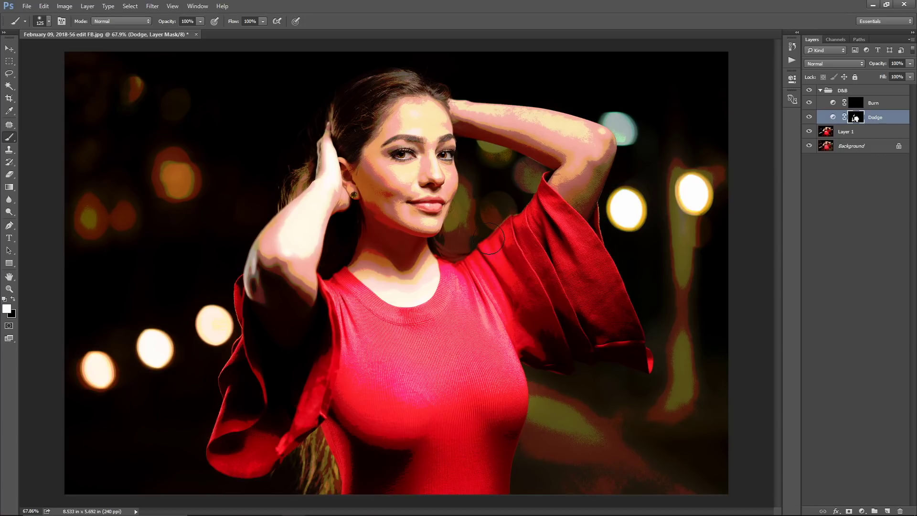
{"action": "key", "text": "bracketleft"}
{"action": "key", "text": "bracketleft"}
{"action": "key", "text": "bracketleft"}
{"action": "key", "text": "bracketleft"}
{"action": "key", "text": "bracketleft"}
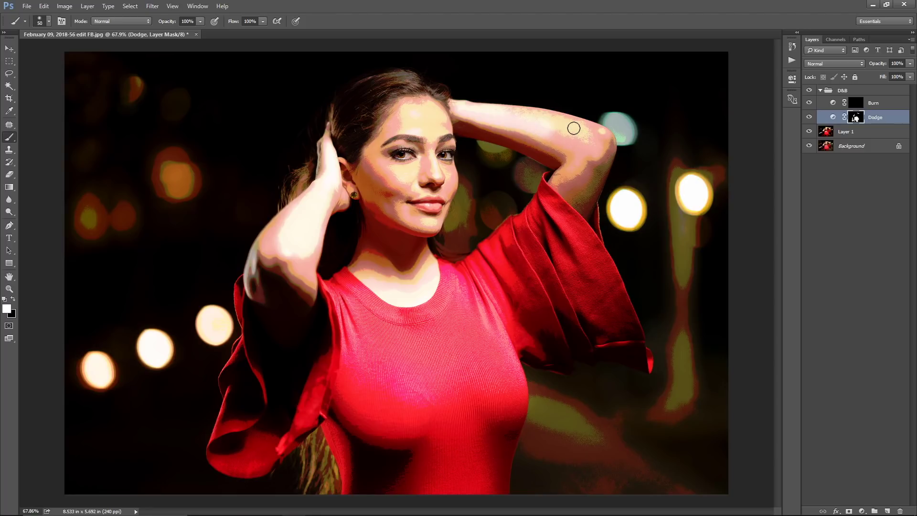
Dodge the elbow and upper part of the raised arm with a 100 px brush.
{"action": "key", "text": "v"}
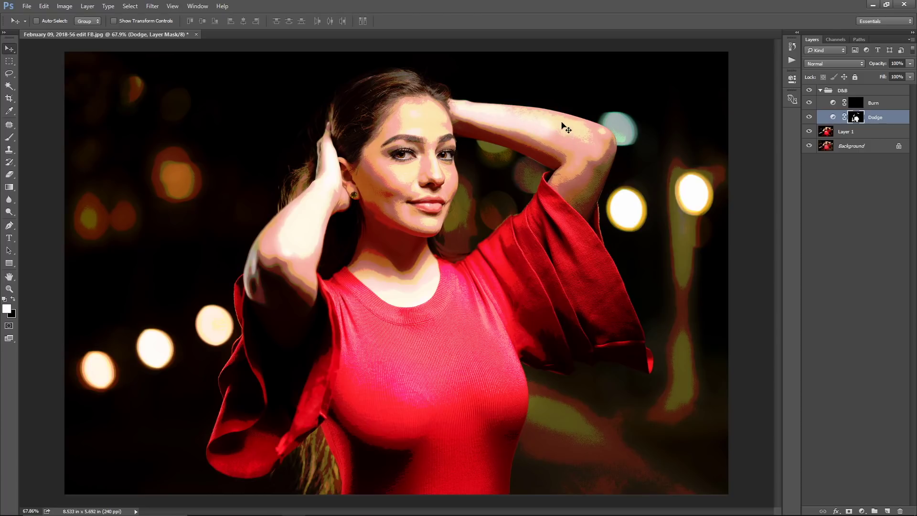
{"action": "key", "text": "b"}
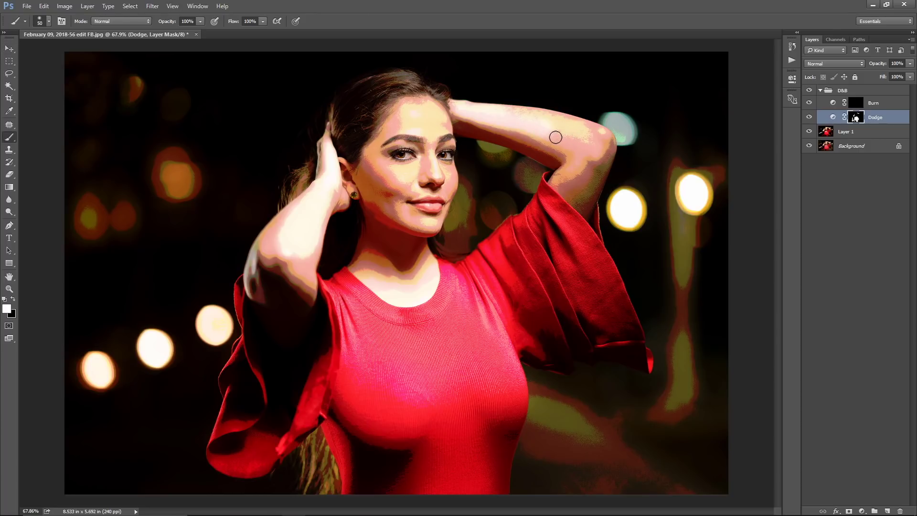
{"action": "key", "text": "bracketright"}
{"action": "key", "text": "bracketright"}
{"action": "key", "text": "bracketright"}
{"action": "key", "text": "bracketright"}
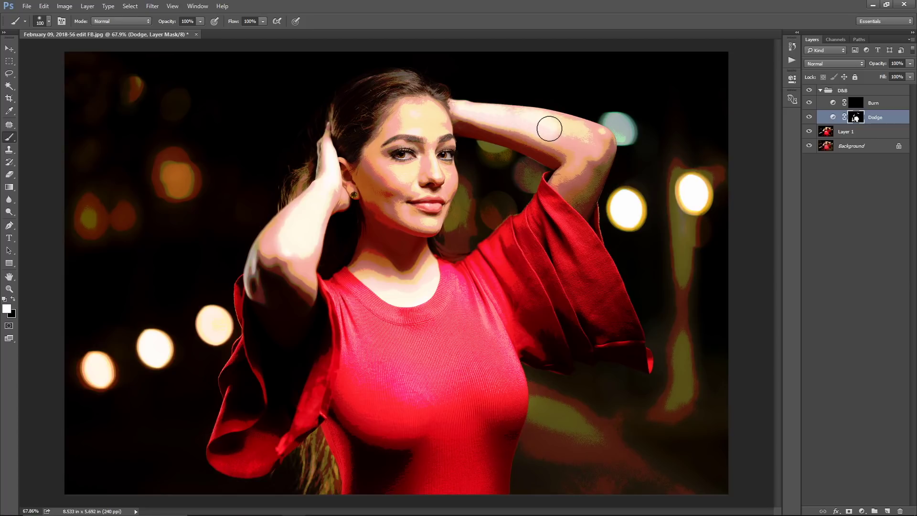
{"action": "mouse_move", "coordinate": [557, 133]}
{"action": "left_mouse_down"}
{"action": "mouse_move", "coordinate": [575, 138]}
{"action": "mouse_move", "coordinate": [577, 149]}
{"action": "mouse_move", "coordinate": [587, 145]}
{"action": "mouse_move", "coordinate": [565, 175]}
{"action": "left_mouse_up"}
Adjust the brush size and dodge the folds of the wide sleeve beneath the raised arm.
{"action": "key", "text": "bracketleft"}
{"action": "key", "text": "bracketleft"}
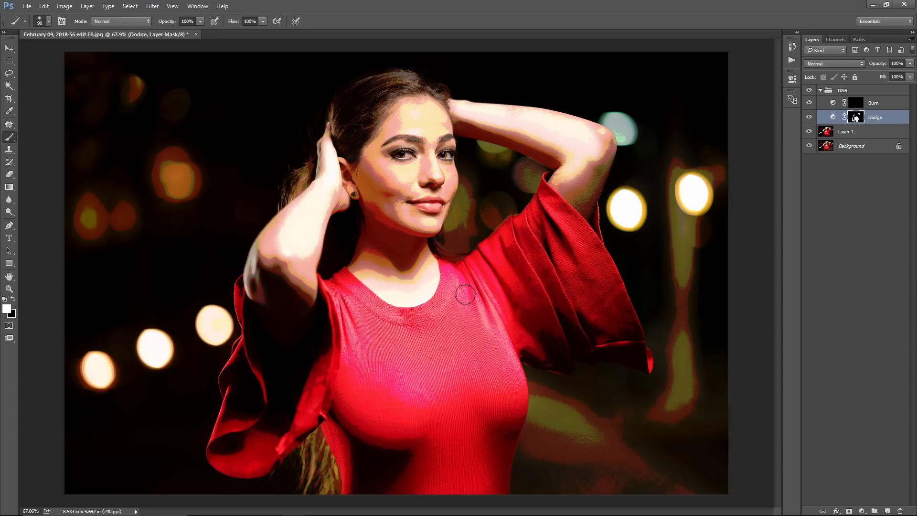
{"action": "key", "text": "bracketright"}
{"action": "key", "text": "bracketright"}
{"action": "key", "text": "bracketright"}
{"action": "mouse_move", "coordinate": [590, 264]}
{"action": "left_mouse_down"}
{"action": "mouse_move", "coordinate": [564, 223]}
{"action": "mouse_move", "coordinate": [609, 311]}
{"action": "mouse_move", "coordinate": [548, 263]}
{"action": "mouse_move", "coordinate": [552, 300]}
{"action": "mouse_move", "coordinate": [525, 278]}
{"action": "mouse_move", "coordinate": [523, 319]}
{"action": "mouse_move", "coordinate": [520, 251]}
{"action": "mouse_move", "coordinate": [532, 226]}
{"action": "left_mouse_up"}
{"action": "key", "text": "bracketright"}
Dodge the skin of the neck and upper chest above the neckline with a 100 px brush.
{"action": "key", "text": "bracketleft"}
{"action": "key", "text": "bracketleft"}
{"action": "key", "text": "bracketleft"}
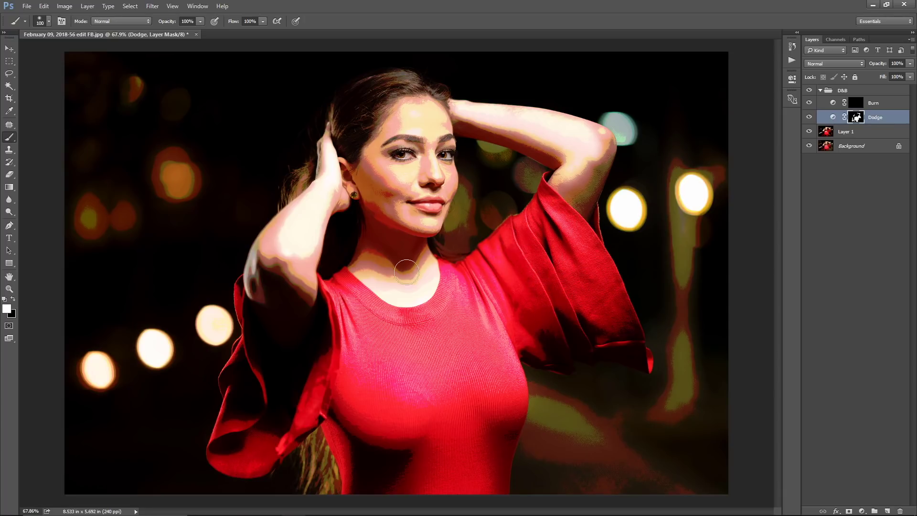
{"action": "left_click_drag", "start_coordinate": [394, 279], "coordinate": [428, 262]}
Dodge the highlights from the lower cheek up to the forehead, finishing with a 60 px brush.
{"action": "key", "text": "bracketleft"}
{"action": "key", "text": "bracketleft"}
{"action": "mouse_move", "coordinate": [401, 198]}
{"action": "left_mouse_down"}
{"action": "mouse_move", "coordinate": [448, 181]}
{"action": "mouse_move", "coordinate": [431, 158]}
{"action": "mouse_move", "coordinate": [439, 116]}
{"action": "mouse_move", "coordinate": [432, 125]}
{"action": "mouse_move", "coordinate": [419, 113]}
{"action": "mouse_move", "coordinate": [434, 110]}
{"action": "mouse_move", "coordinate": [409, 118]}
{"action": "mouse_move", "coordinate": [412, 109]}
{"action": "mouse_move", "coordinate": [416, 121]}
{"action": "mouse_move", "coordinate": [356, 162]}
{"action": "mouse_move", "coordinate": [377, 146]}
{"action": "left_mouse_up"}
{"action": "key", "text": "bracketleft"}
{"action": "key", "text": "bracketleft"}
{"action": "key", "text": "bracketright"}
{"action": "key", "text": "bracketright"}
{"action": "key", "text": "bracketright"}
{"action": "key", "text": "bracketright"}
{"action": "key", "text": "bracketleft"}
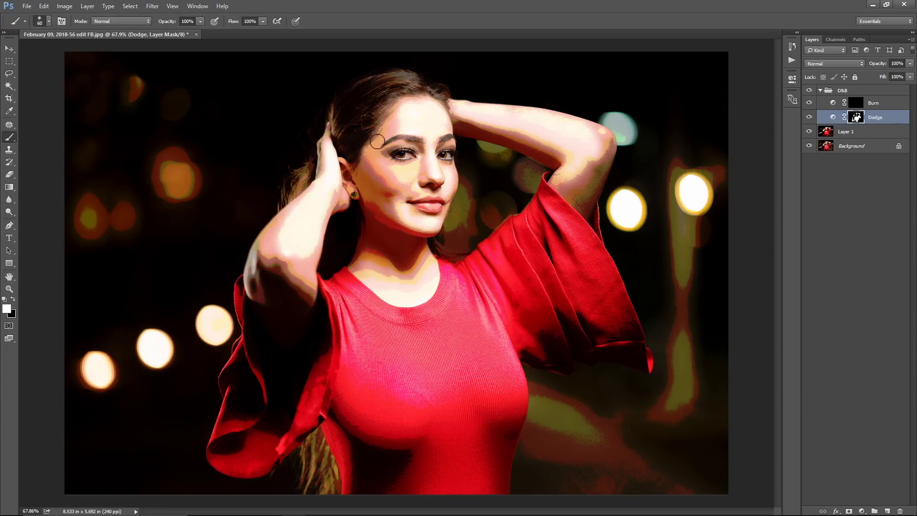
Dodge the under-eye area, nose and both cheeks, finishing with a 70 px brush.
{"action": "mouse_move", "coordinate": [403, 174]}
{"action": "left_mouse_down"}
{"action": "mouse_move", "coordinate": [427, 191]}
{"action": "mouse_move", "coordinate": [414, 203]}
{"action": "mouse_move", "coordinate": [401, 197]}
{"action": "mouse_move", "coordinate": [429, 225]}
{"action": "mouse_move", "coordinate": [404, 210]}
{"action": "mouse_move", "coordinate": [377, 156]}
{"action": "mouse_move", "coordinate": [395, 125]}
{"action": "mouse_move", "coordinate": [453, 181]}
{"action": "left_mouse_up"}
{"action": "key", "text": "bracketleft"}
{"action": "key", "text": "bracketleft"}
{"action": "key", "text": "bracketright"}
{"action": "key", "text": "bracketright"}
{"action": "key", "text": "bracketright"}
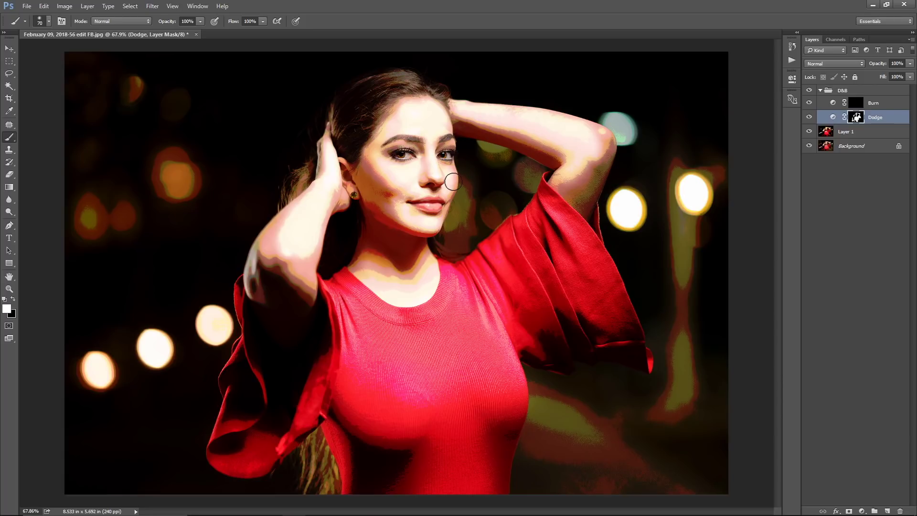
Dodge the fine highlights around the mouth at 100% zoom, reducing the brush to 15 px.
{"action": "key", "text": "ctrl+plus"}
{"action": "scroll", "coordinate": [472, 191], "scroll_direction": "up", "scroll_amount": 2}
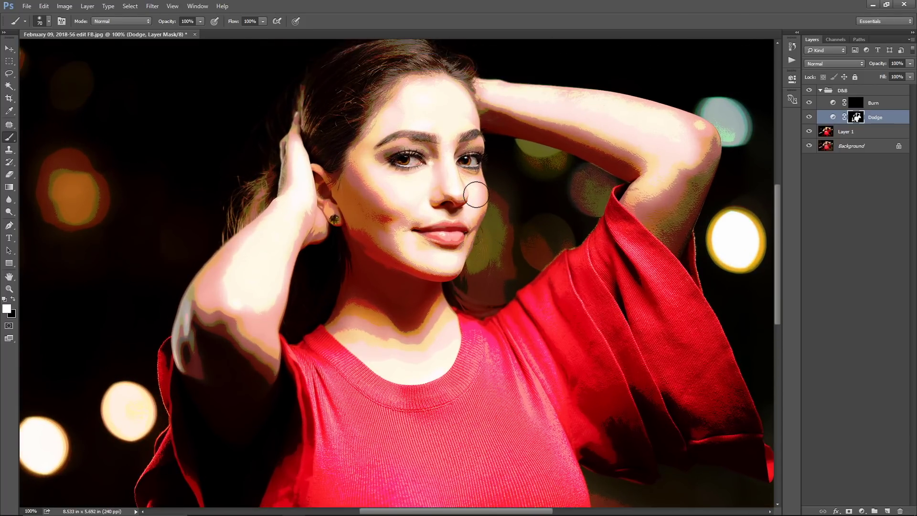
{"action": "key", "text": "bracketleft"}
{"action": "key", "text": "bracketleft"}
{"action": "key", "text": "bracketleft"}
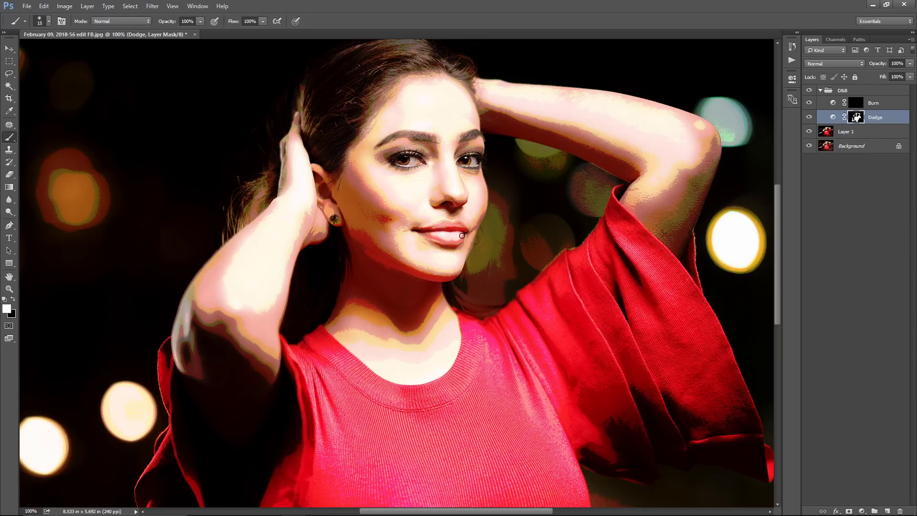
{"action": "key", "text": "ctrl+minus"}
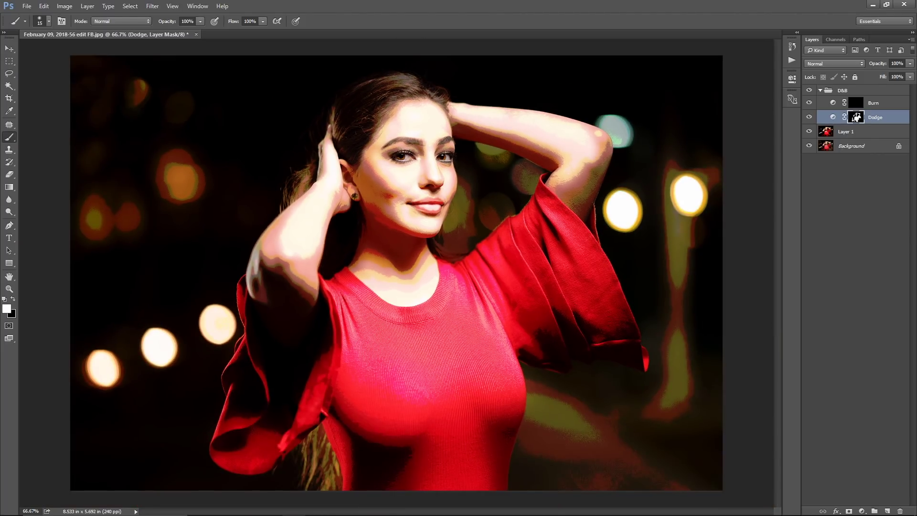
Compare the image with and without the Dodge layer, and dodge the hair at the crown with a 45 px brush.
{"action": "left_click", "coordinate": [809, 118]}
{"action": "left_click", "coordinate": [810, 117]}
{"action": "left_click", "coordinate": [810, 118]}
{"action": "left_click", "coordinate": [810, 118]}
{"action": "left_click", "coordinate": [810, 118]}
{"action": "left_click", "coordinate": [809, 117]}
{"action": "mouse_move", "coordinate": [390, 89]}
{"action": "left_mouse_down"}
{"action": "mouse_move", "coordinate": [359, 126]}
{"action": "mouse_move", "coordinate": [390, 82]}
{"action": "mouse_move", "coordinate": [382, 85]}
{"action": "mouse_move", "coordinate": [362, 99]}
{"action": "mouse_move", "coordinate": [411, 85]}
{"action": "mouse_move", "coordinate": [403, 89]}
{"action": "mouse_move", "coordinate": [430, 94]}
{"action": "left_mouse_up"}
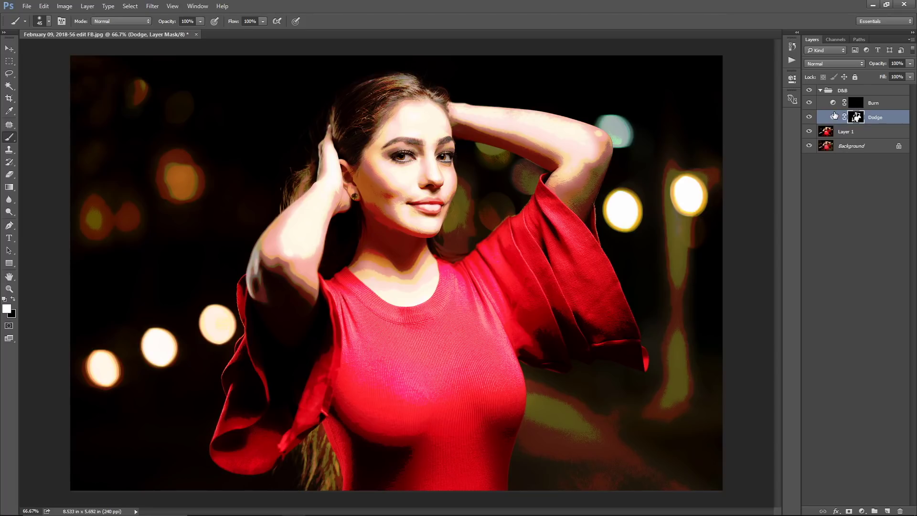
Hide the Dodge layer and target the Burn layer's mask for painting.
{"action": "left_click", "coordinate": [809, 118]}
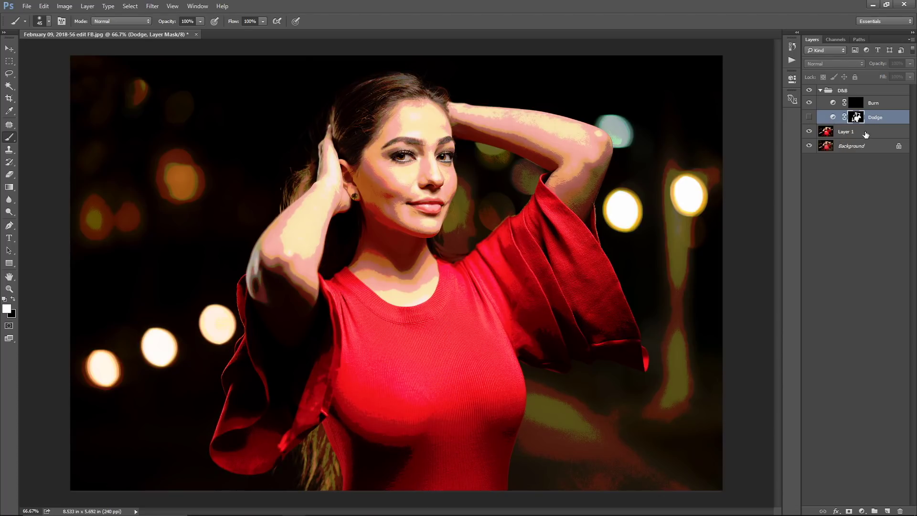
{"action": "left_click", "coordinate": [858, 103]}
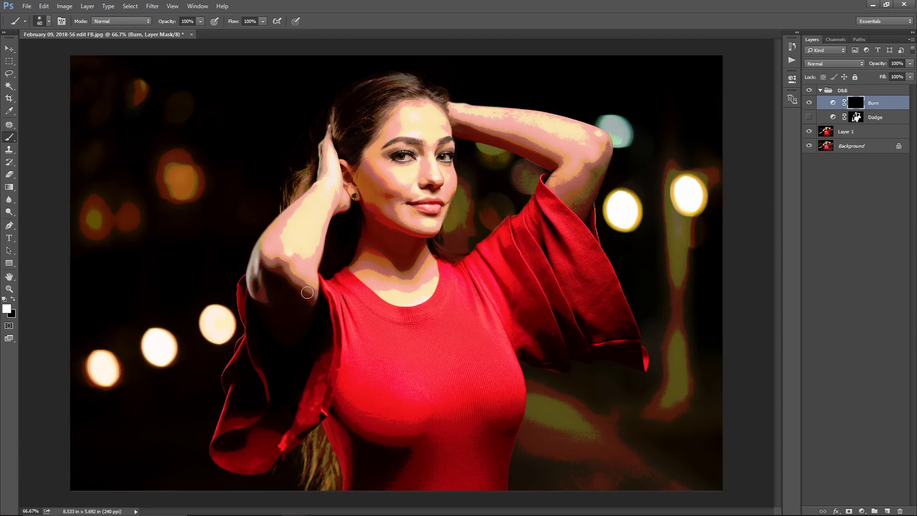
Burn the shadows around the elbow nearest her hanging sleeve, and undo the last stroke.
{"action": "key", "text": "bracketright"}
{"action": "key", "text": "bracketright"}
{"action": "key", "text": "bracketright"}
{"action": "key", "text": "bracketright"}
{"action": "key", "text": "bracketright"}
{"action": "mouse_move", "coordinate": [267, 274]}
{"action": "left_mouse_down"}
{"action": "mouse_move", "coordinate": [268, 299]}
{"action": "mouse_move", "coordinate": [292, 299]}
{"action": "mouse_move", "coordinate": [301, 258]}
{"action": "left_mouse_up"}
{"action": "key", "text": "bracketleft"}
{"action": "key", "text": "bracketleft"}
{"action": "key", "text": "bracketleft"}
{"action": "key", "text": "bracketleft"}
{"action": "key", "text": "ctrl+z"}
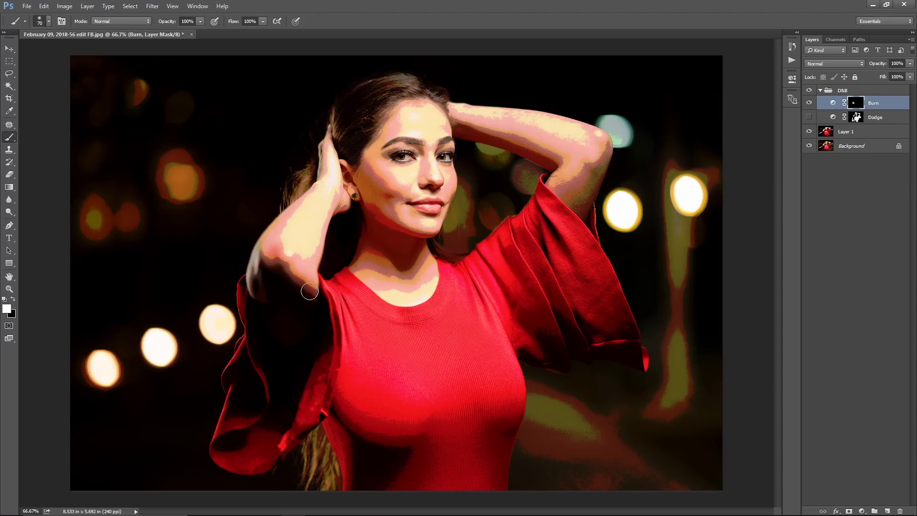
Set the brush to about 60 px and burn the elbow's shaded side and the outer edge of the hand and forearm.
{"action": "key", "text": "bracketleft"}
{"action": "key", "text": "bracketleft"}
{"action": "key", "text": "bracketright"}
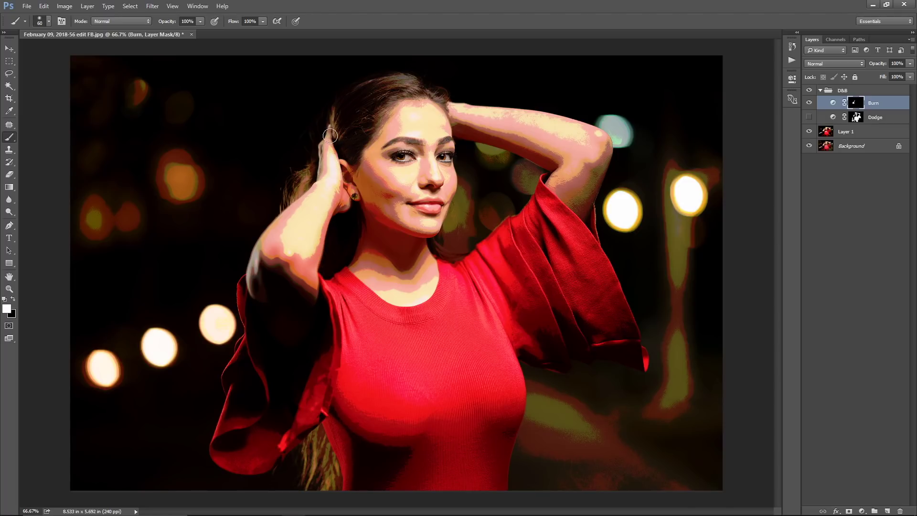
{"action": "key", "text": "bracketright"}
{"action": "mouse_move", "coordinate": [322, 164]}
{"action": "left_mouse_down"}
{"action": "mouse_move", "coordinate": [269, 247]}
{"action": "mouse_move", "coordinate": [274, 235]}
{"action": "mouse_move", "coordinate": [277, 259]}
{"action": "mouse_move", "coordinate": [272, 229]}
{"action": "mouse_move", "coordinate": [289, 213]}
{"action": "left_mouse_up"}
Burn the outer forearm edge and the hanging sleeve below that elbow with a 125 px brush.
{"action": "key", "text": "bracketright"}
{"action": "key", "text": "bracketright"}
{"action": "key", "text": "bracketright"}
{"action": "key", "text": "bracketright"}
{"action": "key", "text": "bracketright"}
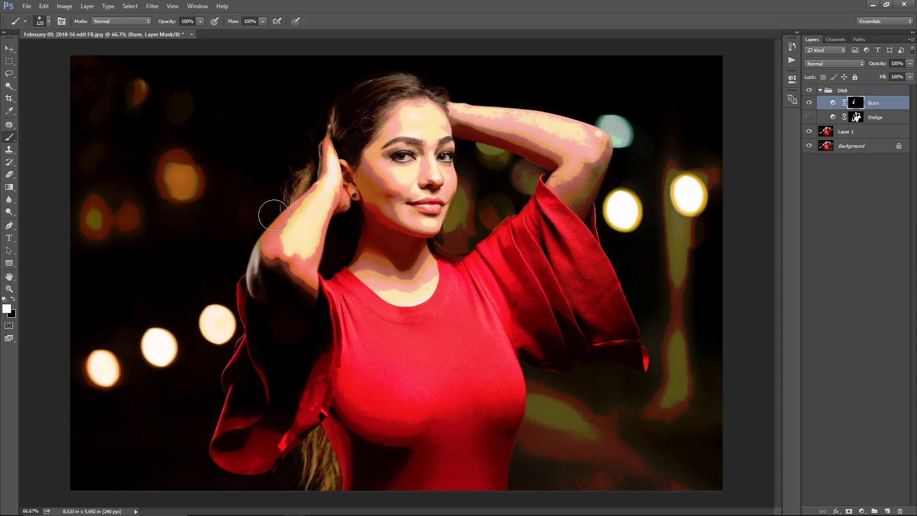
{"action": "mouse_move", "coordinate": [257, 247]}
{"action": "left_mouse_down"}
{"action": "mouse_move", "coordinate": [234, 308]}
{"action": "mouse_move", "coordinate": [237, 343]}
{"action": "mouse_move", "coordinate": [252, 332]}
{"action": "mouse_move", "coordinate": [230, 349]}
{"action": "left_mouse_up"}
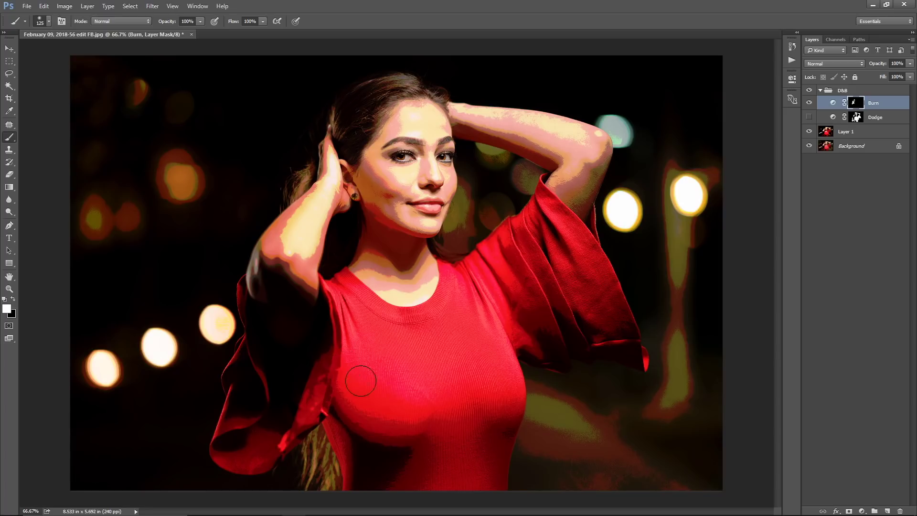
Burn the dress's waist and the shadows beneath the chest with a 150 px brush.
{"action": "key", "text": "bracketright"}
{"action": "mouse_move", "coordinate": [338, 403]}
{"action": "left_mouse_down"}
{"action": "mouse_move", "coordinate": [365, 456]}
{"action": "mouse_move", "coordinate": [368, 491]}
{"action": "left_mouse_up"}
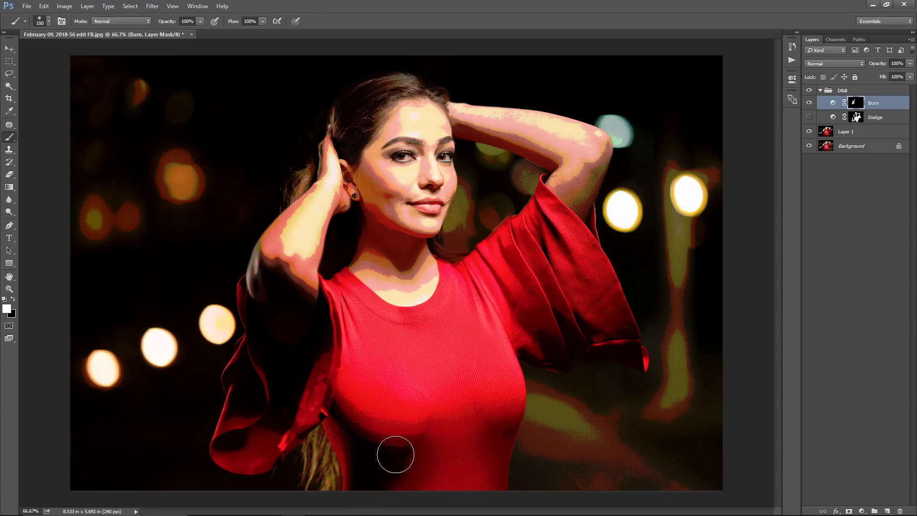
{"action": "mouse_move", "coordinate": [382, 427]}
{"action": "left_mouse_down"}
{"action": "mouse_move", "coordinate": [342, 415]}
{"action": "mouse_move", "coordinate": [397, 436]}
{"action": "mouse_move", "coordinate": [471, 433]}
{"action": "mouse_move", "coordinate": [510, 416]}
{"action": "mouse_move", "coordinate": [486, 416]}
{"action": "mouse_move", "coordinate": [498, 467]}
{"action": "mouse_move", "coordinate": [483, 424]}
{"action": "left_mouse_up"}
Burn the wide sleeve's lower folds at 150 px and the raised forearm's shaded edges, reducing the brush to 50 px.
{"action": "mouse_move", "coordinate": [542, 365]}
{"action": "left_mouse_down"}
{"action": "mouse_move", "coordinate": [526, 347]}
{"action": "mouse_move", "coordinate": [568, 334]}
{"action": "mouse_move", "coordinate": [500, 397]}
{"action": "mouse_move", "coordinate": [514, 404]}
{"action": "mouse_move", "coordinate": [604, 296]}
{"action": "mouse_move", "coordinate": [572, 339]}
{"action": "mouse_move", "coordinate": [533, 323]}
{"action": "mouse_move", "coordinate": [577, 326]}
{"action": "mouse_move", "coordinate": [602, 342]}
{"action": "mouse_move", "coordinate": [610, 323]}
{"action": "left_mouse_up"}
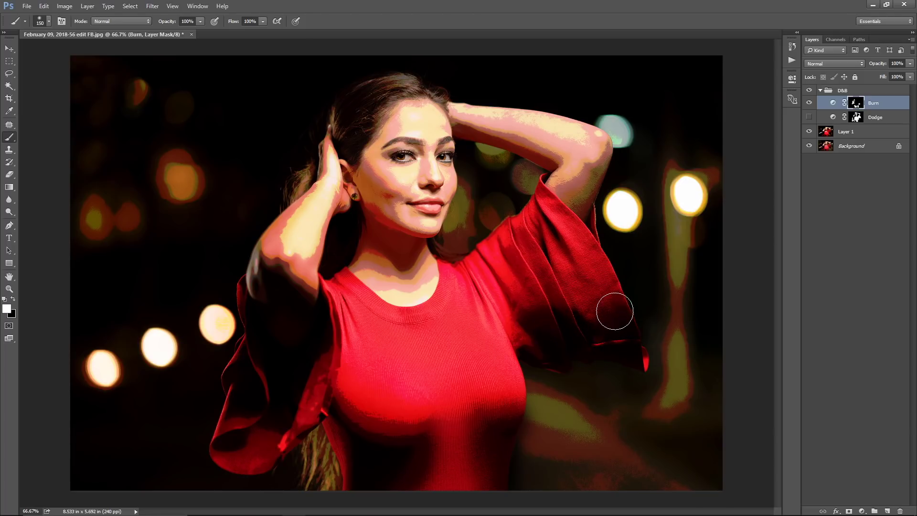
{"action": "key", "text": "bracketleft"}
{"action": "key", "text": "bracketleft"}
{"action": "key", "text": "bracketleft"}
{"action": "mouse_move", "coordinate": [563, 239]}
{"action": "left_mouse_down"}
{"action": "mouse_move", "coordinate": [538, 211]}
{"action": "mouse_move", "coordinate": [546, 271]}
{"action": "mouse_move", "coordinate": [518, 246]}
{"action": "mouse_move", "coordinate": [521, 306]}
{"action": "mouse_move", "coordinate": [498, 258]}
{"action": "mouse_move", "coordinate": [502, 279]}
{"action": "mouse_move", "coordinate": [537, 300]}
{"action": "mouse_move", "coordinate": [572, 195]}
{"action": "mouse_move", "coordinate": [560, 190]}
{"action": "mouse_move", "coordinate": [587, 175]}
{"action": "mouse_move", "coordinate": [578, 210]}
{"action": "mouse_move", "coordinate": [600, 180]}
{"action": "mouse_move", "coordinate": [605, 146]}
{"action": "mouse_move", "coordinate": [577, 124]}
{"action": "mouse_move", "coordinate": [492, 108]}
{"action": "left_mouse_up"}
{"action": "key", "text": "bracketleft"}
{"action": "key", "text": "bracketleft"}
{"action": "key", "text": "bracketleft"}
{"action": "key", "text": "bracketleft"}
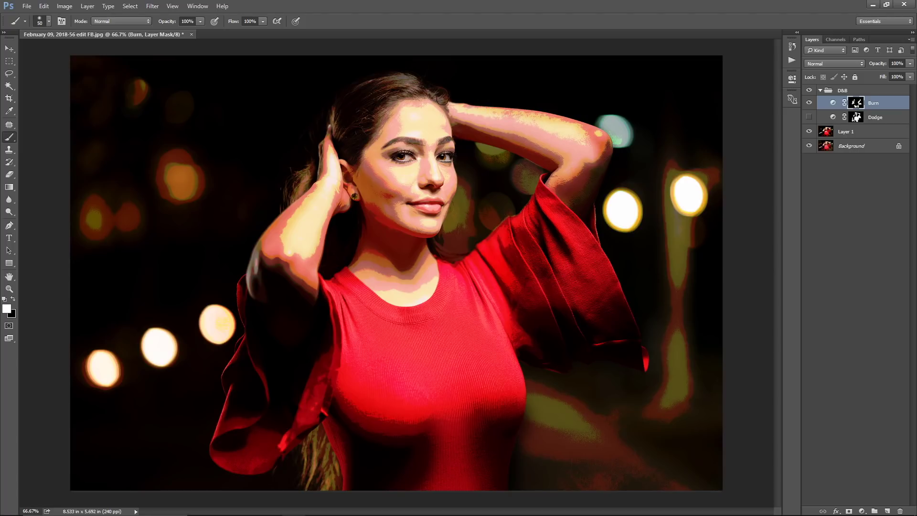
Enlarge the brush and burn the shaded upper arm where it meets the wide sleeve.
{"action": "key", "text": "bracketright"}
{"action": "key", "text": "bracketright"}
{"action": "key", "text": "bracketright"}
{"action": "key", "text": "bracketright"}
{"action": "left_click_drag", "start_coordinate": [541, 155], "coordinate": [548, 179]}
Burn the shadows along the side of the face, the jawline and the neck.
{"action": "mouse_move", "coordinate": [367, 184]}
{"action": "left_mouse_down"}
{"action": "mouse_move", "coordinate": [398, 190]}
{"action": "mouse_move", "coordinate": [377, 174]}
{"action": "mouse_move", "coordinate": [403, 190]}
{"action": "mouse_move", "coordinate": [387, 206]}
{"action": "mouse_move", "coordinate": [400, 227]}
{"action": "mouse_move", "coordinate": [367, 199]}
{"action": "mouse_move", "coordinate": [380, 240]}
{"action": "mouse_move", "coordinate": [367, 249]}
{"action": "mouse_move", "coordinate": [387, 262]}
{"action": "mouse_move", "coordinate": [361, 259]}
{"action": "mouse_move", "coordinate": [405, 263]}
{"action": "mouse_move", "coordinate": [422, 252]}
{"action": "mouse_move", "coordinate": [391, 237]}
{"action": "left_mouse_up"}
{"action": "key", "text": "bracketright"}
{"action": "key", "text": "bracketright"}
{"action": "key", "text": "bracketleft"}
{"action": "key", "text": "bracketleft"}
{"action": "key", "text": "bracketleft"}
{"action": "key", "text": "bracketleft"}
Burn the cheek contour, the side of the nose and the lips, reducing the brush to 20 px.
{"action": "mouse_move", "coordinate": [458, 197]}
{"action": "left_mouse_down"}
{"action": "mouse_move", "coordinate": [445, 233]}
{"action": "mouse_move", "coordinate": [468, 188]}
{"action": "mouse_move", "coordinate": [455, 129]}
{"action": "mouse_move", "coordinate": [435, 98]}
{"action": "mouse_move", "coordinate": [392, 115]}
{"action": "mouse_move", "coordinate": [371, 157]}
{"action": "mouse_move", "coordinate": [394, 186]}
{"action": "mouse_move", "coordinate": [385, 169]}
{"action": "mouse_move", "coordinate": [395, 176]}
{"action": "mouse_move", "coordinate": [431, 156]}
{"action": "mouse_move", "coordinate": [426, 149]}
{"action": "mouse_move", "coordinate": [440, 182]}
{"action": "left_mouse_up"}
{"action": "key", "text": "bracketright"}
{"action": "key", "text": "bracketleft"}
{"action": "key", "text": "bracketleft"}
{"action": "key", "text": "bracketleft"}
{"action": "key", "text": "bracketleft"}
{"action": "key", "text": "bracketleft"}
{"action": "key", "text": "bracketleft"}
{"action": "key", "text": "bracketleft"}
{"action": "key", "text": "bracketleft"}
{"action": "key", "text": "bracketleft"}
{"action": "key", "text": "bracketleft"}
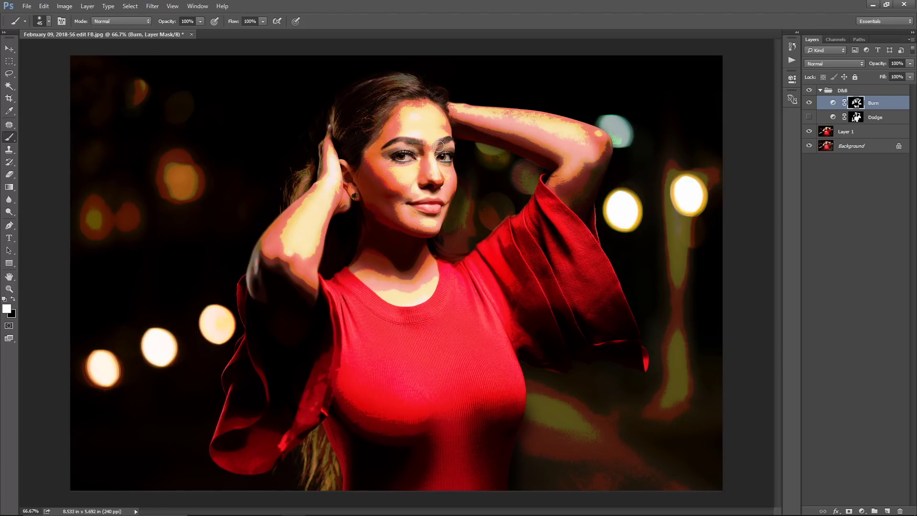
{"action": "key", "text": "bracketright"}
{"action": "key", "text": "bracketleft"}
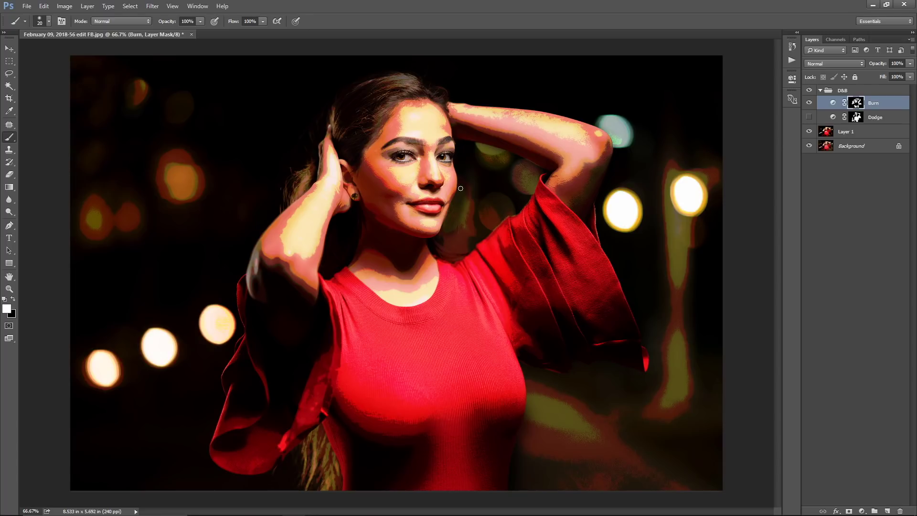
Compare the image with and without the Burn layer, and make the Dodge layer visible again.
{"action": "left_click", "coordinate": [810, 103]}
{"action": "left_click", "coordinate": [810, 103]}
{"action": "left_click", "coordinate": [810, 104]}
{"action": "left_click", "coordinate": [810, 104]}
{"action": "left_click", "coordinate": [810, 104]}
{"action": "left_click", "coordinate": [810, 104]}
{"action": "left_click", "coordinate": [809, 118]}
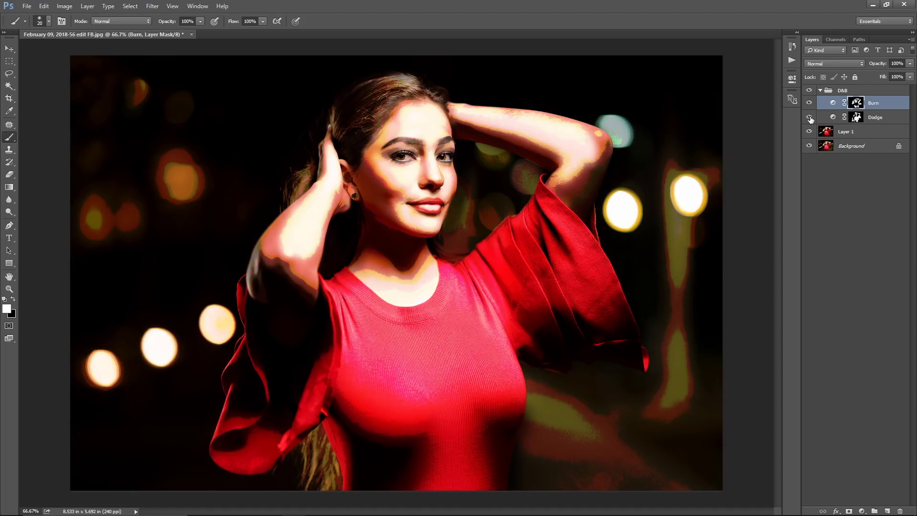
Delete the posterized guide layer, Layer 1, and select the collapsed D&B group.
{"action": "left_click", "coordinate": [820, 91]}
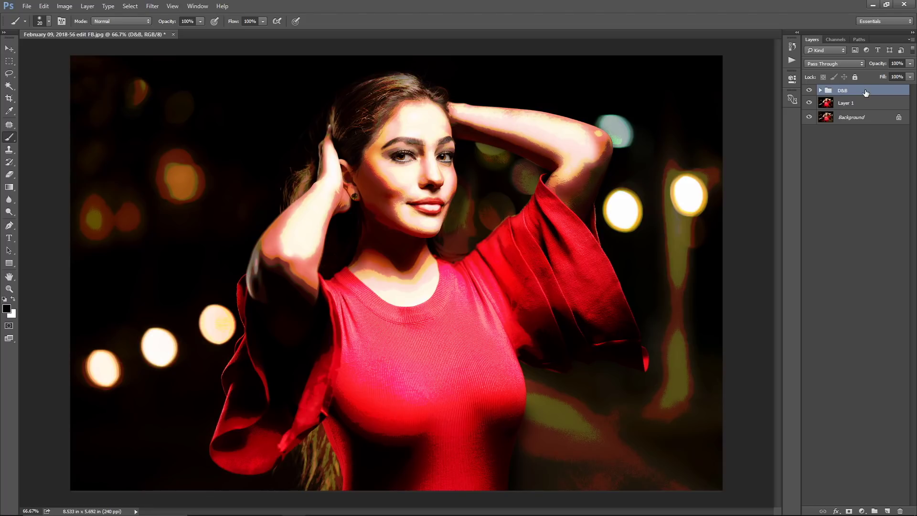
{"action": "left_click", "coordinate": [848, 104]}
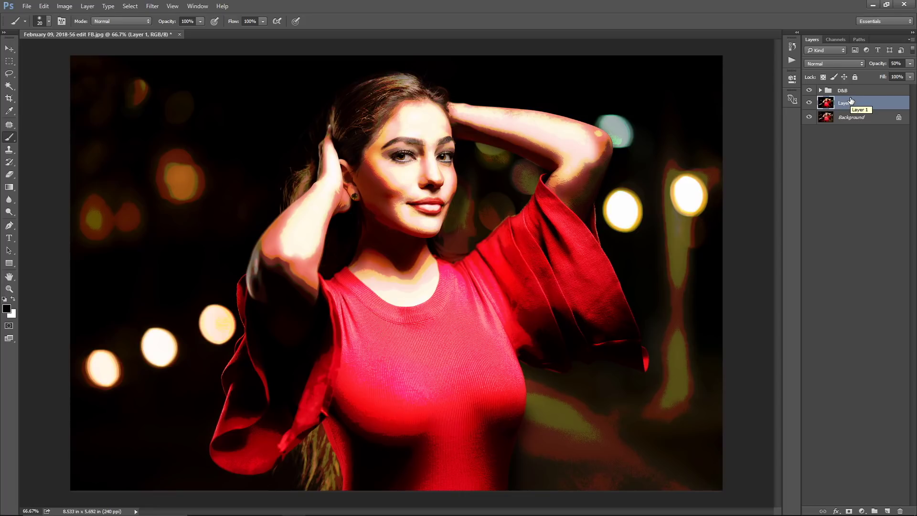
{"action": "left_click_drag", "start_coordinate": [851, 102], "coordinate": [900, 510]}
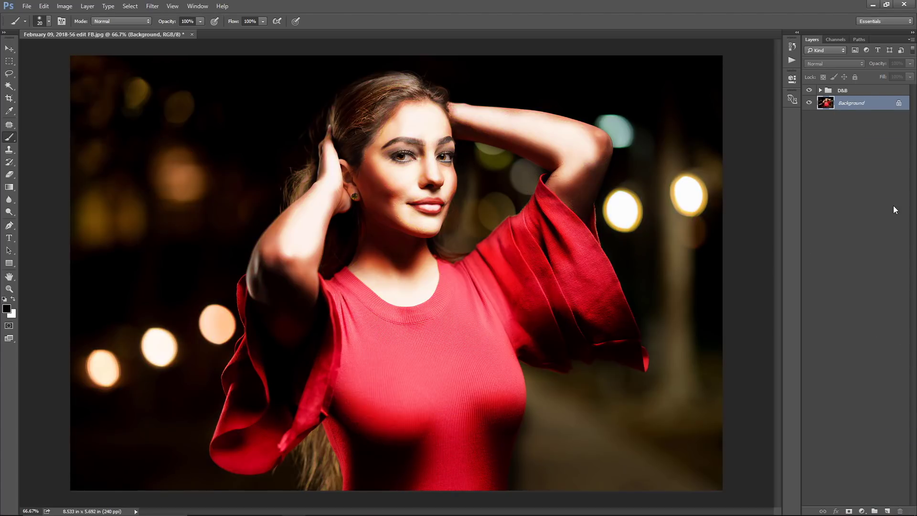
{"action": "left_click", "coordinate": [856, 90]}
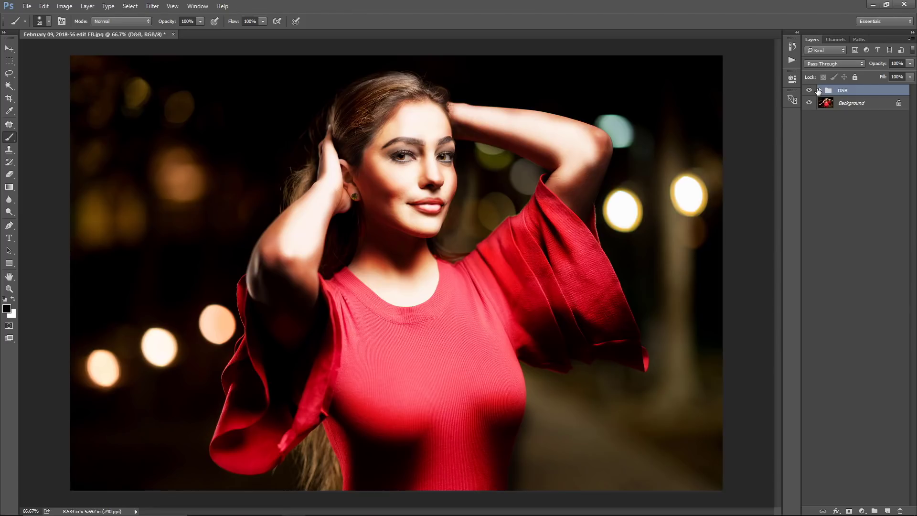
Lower the D&B group's opacity to 25%, trying stronger settings before settling on it.
{"action": "left_click", "coordinate": [908, 65]}
{"action": "left_click_drag", "start_coordinate": [908, 77], "coordinate": [904, 80]}
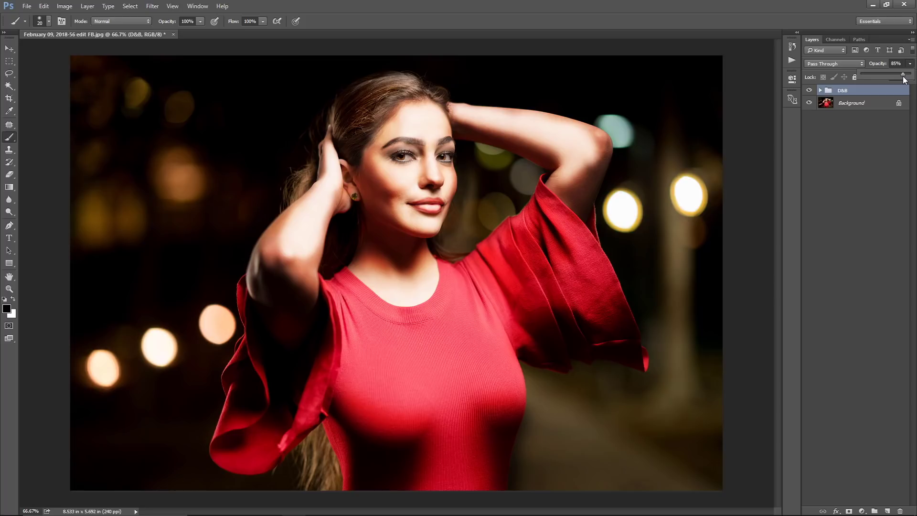
{"action": "left_click_drag", "start_coordinate": [904, 80], "coordinate": [913, 77]}
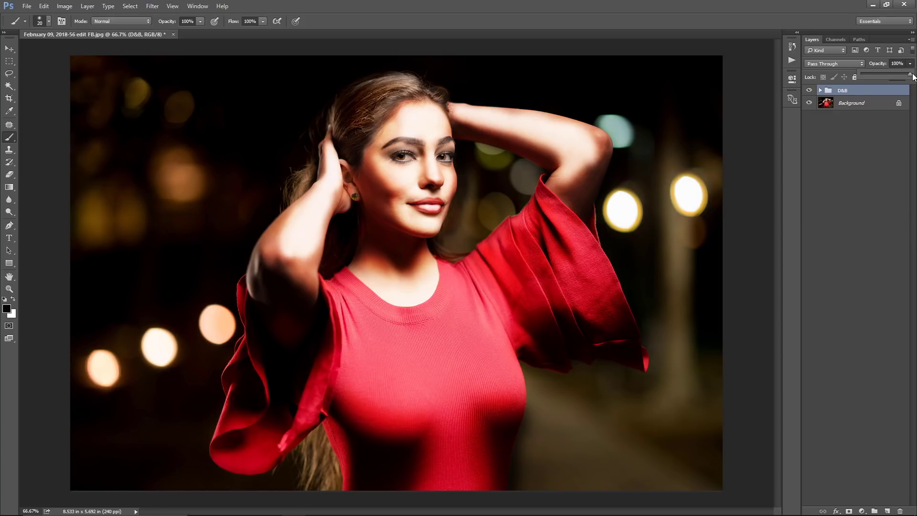
{"action": "left_click_drag", "start_coordinate": [913, 77], "coordinate": [876, 75]}
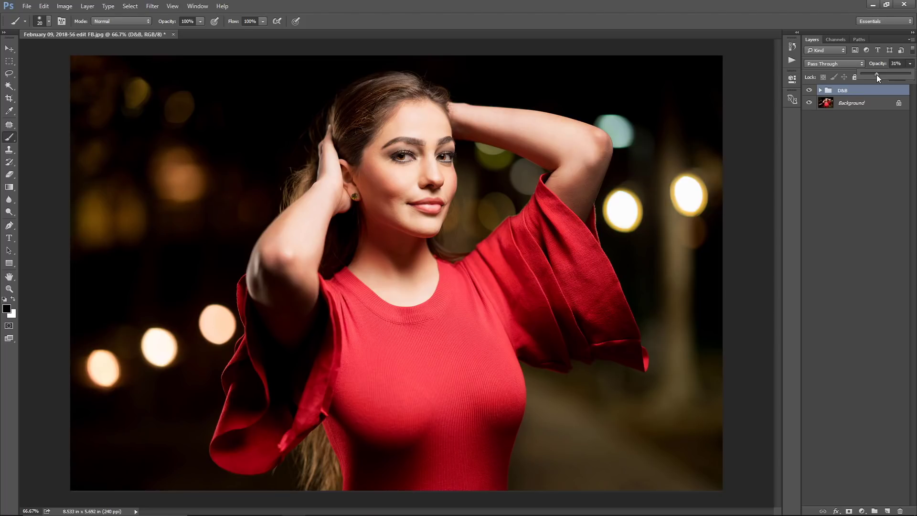
{"action": "left_click_drag", "start_coordinate": [872, 76], "coordinate": [873, 76]}
{"action": "left_click", "coordinate": [862, 123]}
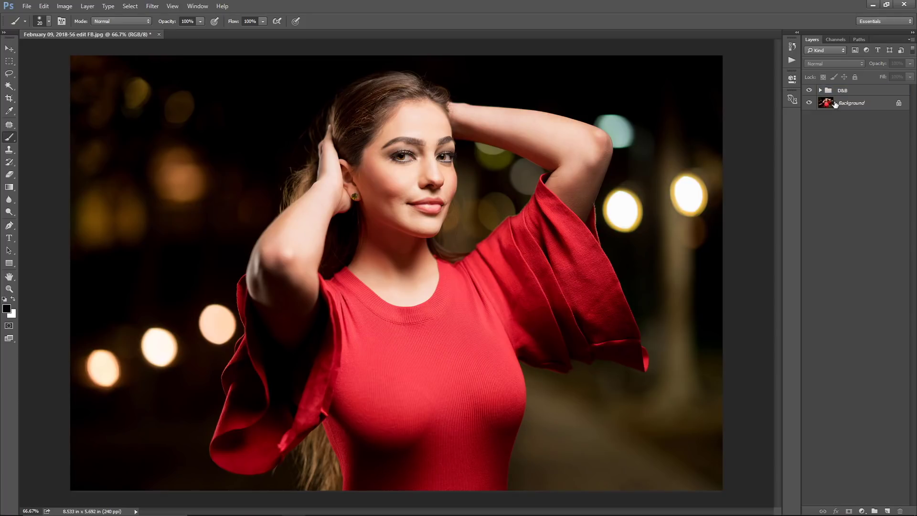
Compare the image with and without the D&B group, leaving the group visible.
{"action": "left_click", "coordinate": [810, 91]}
{"action": "left_click", "coordinate": [809, 91]}
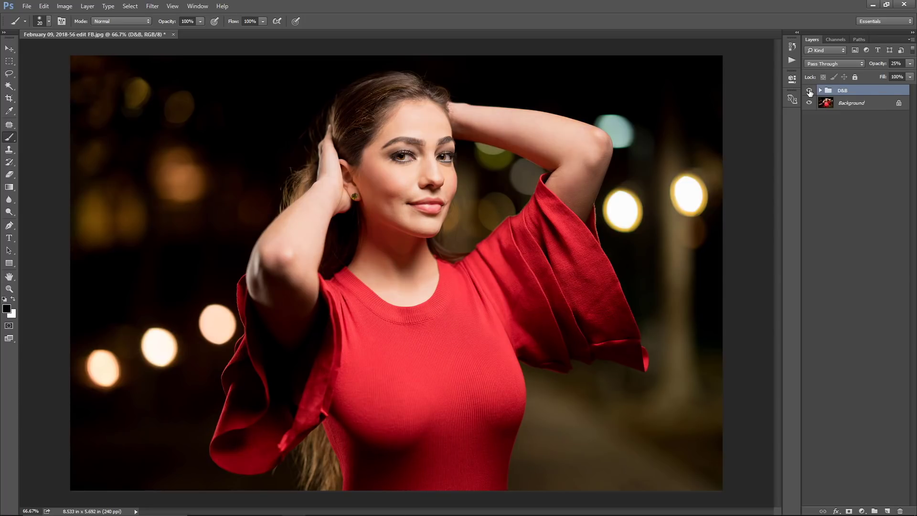
{"action": "left_click", "coordinate": [809, 91]}
{"action": "left_click", "coordinate": [809, 91]}
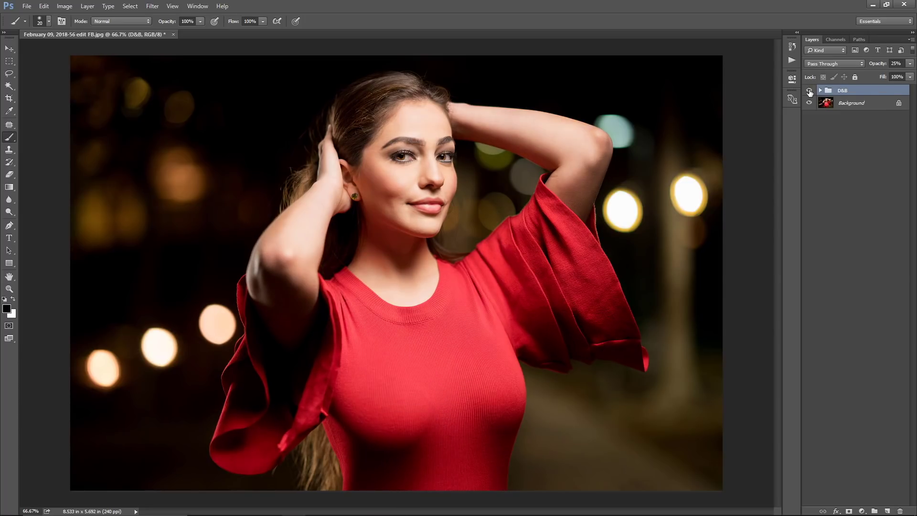
{"action": "left_click", "coordinate": [809, 90]}
{"action": "left_click", "coordinate": [810, 91]}
{"action": "left_click", "coordinate": [809, 90]}
{"action": "left_click", "coordinate": [809, 90]}
{"action": "left_click", "coordinate": [809, 91]}
{"action": "left_click", "coordinate": [809, 91]}
{"action": "left_click", "coordinate": [809, 90]}
{"action": "left_click", "coordinate": [809, 90]}
{"action": "left_click", "coordinate": [809, 91]}
{"action": "left_click", "coordinate": [809, 90]}
{"action": "left_click", "coordinate": [809, 91]}
{"action": "left_click", "coordinate": [810, 91]}
{"action": "left_click", "coordinate": [808, 89]}
Add a layer mask to the D&B group and set up a harder 80 px black brush to paint out background areas.
{"action": "left_click", "coordinate": [849, 511]}
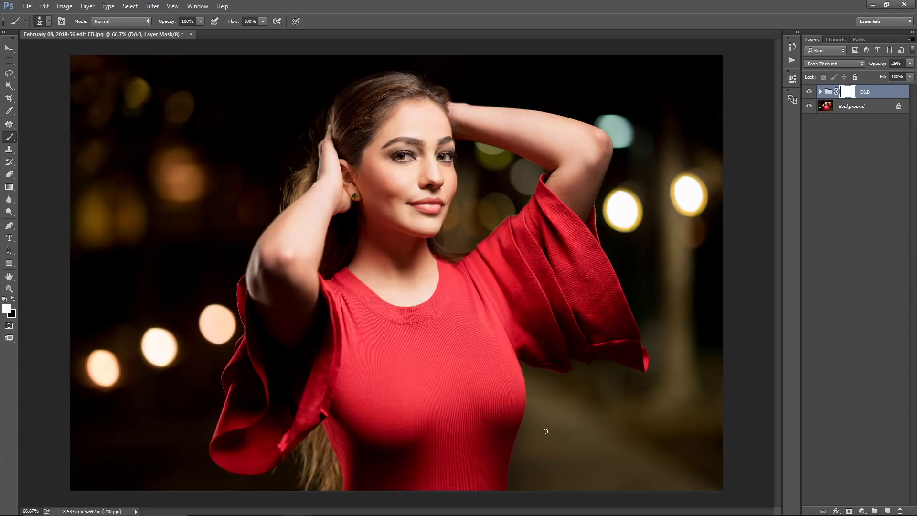
{"action": "left_click", "coordinate": [12, 297]}
{"action": "key", "text": "bracketright"}
{"action": "key", "text": "bracketright"}
{"action": "key", "text": "bracketright"}
{"action": "key", "text": "bracketright"}
{"action": "key", "text": "bracketright"}
{"action": "key", "text": "bracketright"}
{"action": "right_click", "coordinate": [661, 218]}
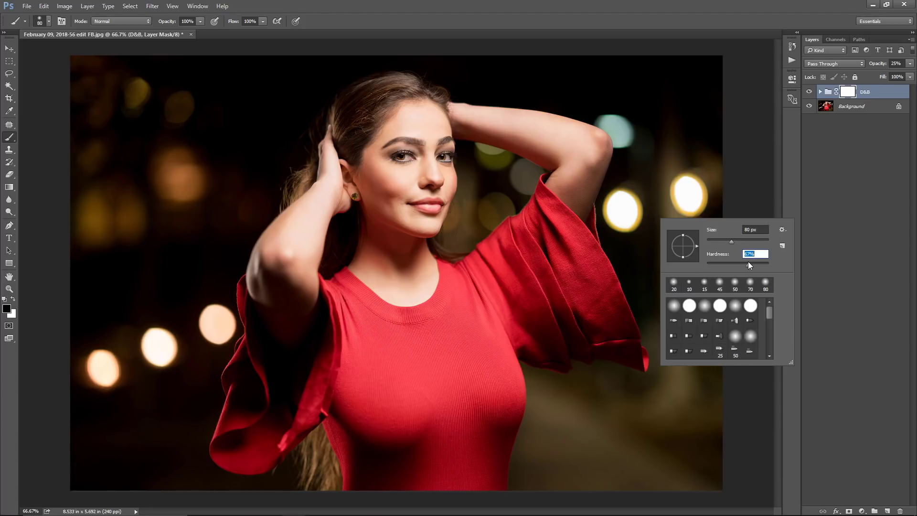
{"action": "key", "text": "Return"}
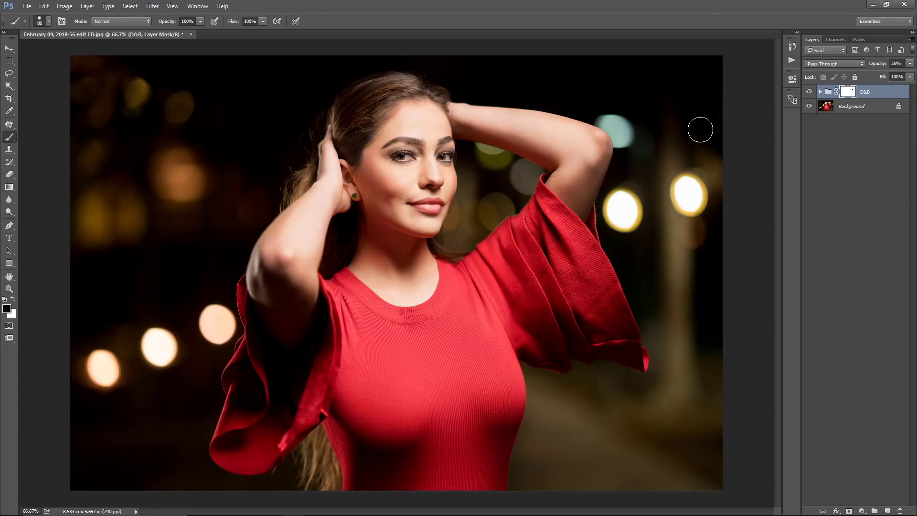
Toggle the D&B group's visibility to check the masking around the bright background lights.
{"action": "left_click", "coordinate": [808, 92]}
{"action": "left_click", "coordinate": [809, 92]}
{"action": "left_click", "coordinate": [809, 92]}
{"action": "left_click", "coordinate": [808, 93]}
{"action": "left_click", "coordinate": [809, 92]}
Mask the D&B effect off the background between the face and the raised arm, reducing the brush to 35 px for the edges.
{"action": "key", "text": "bracketleft"}
{"action": "key", "text": "bracketleft"}
{"action": "key", "text": "bracketleft"}
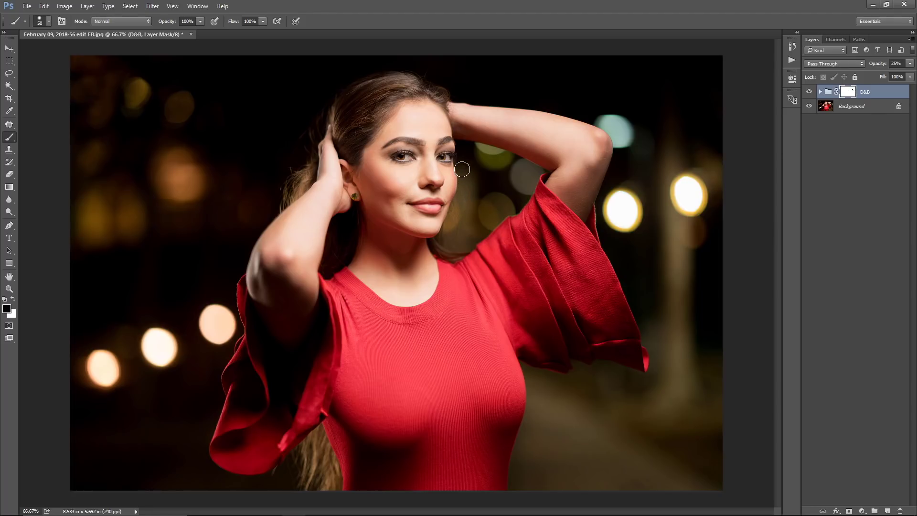
{"action": "key", "text": "bracketright"}
{"action": "key", "text": "bracketright"}
{"action": "key", "text": "bracketright"}
{"action": "key", "text": "bracketleft"}
{"action": "key", "text": "bracketleft"}
{"action": "key", "text": "bracketleft"}
{"action": "key", "text": "bracketleft"}
{"action": "key", "text": "x"}
{"action": "key", "text": "x"}
{"action": "left_click", "coordinate": [810, 92]}
{"action": "left_click", "coordinate": [810, 92]}
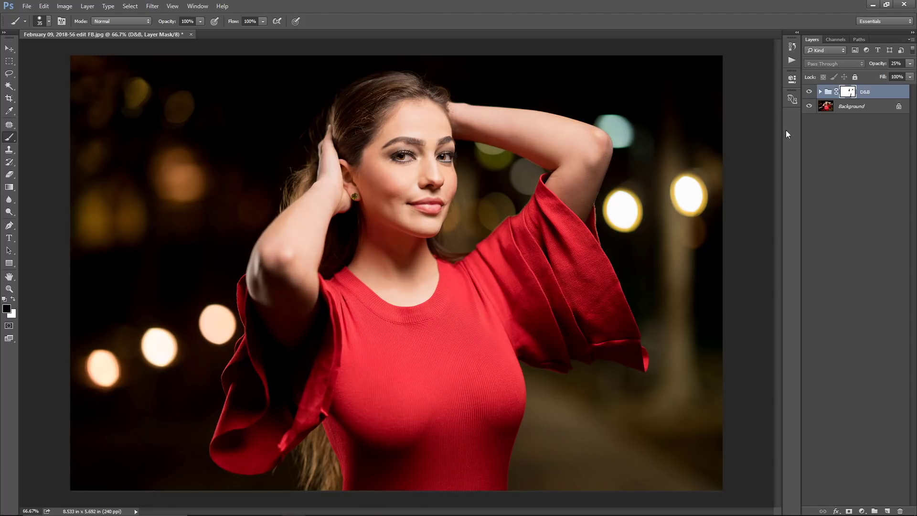
Mask the D&B effect off the background beside the raised sleeve, enlarging the brush to 90 px.
{"action": "key", "text": "bracketright"}
{"action": "key", "text": "bracketright"}
{"action": "key", "text": "bracketright"}
{"action": "key", "text": "bracketright"}
{"action": "key", "text": "bracketright"}
{"action": "key", "text": "bracketright"}
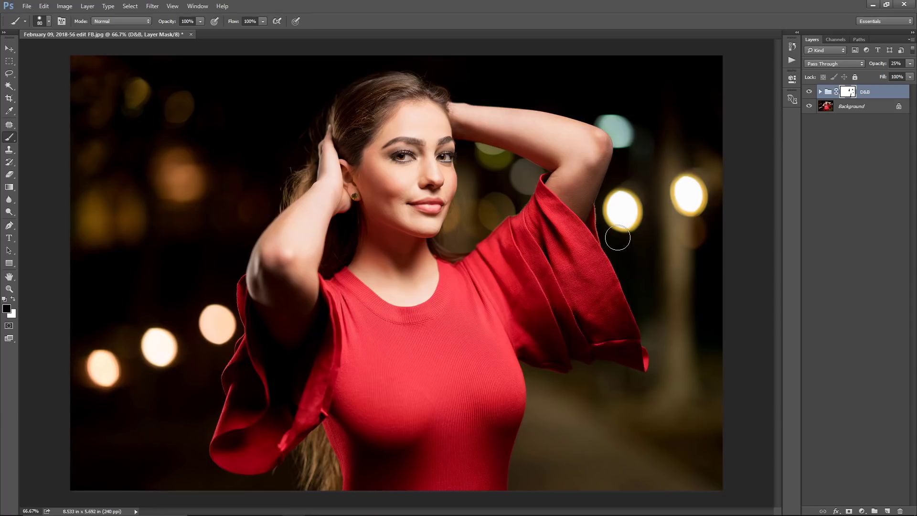
{"action": "key", "text": "bracketright"}
Compare the masked D&B group with the original image and keep the group visible.
{"action": "left_click", "coordinate": [809, 90]}
{"action": "left_click", "coordinate": [809, 90]}
{"action": "left_click", "coordinate": [810, 91]}
{"action": "left_click", "coordinate": [809, 90]}
{"action": "left_click", "coordinate": [809, 91]}
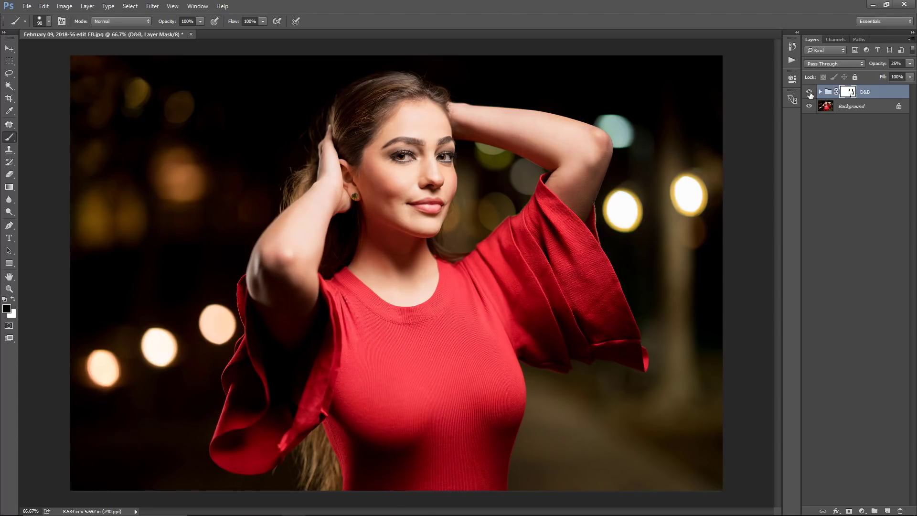